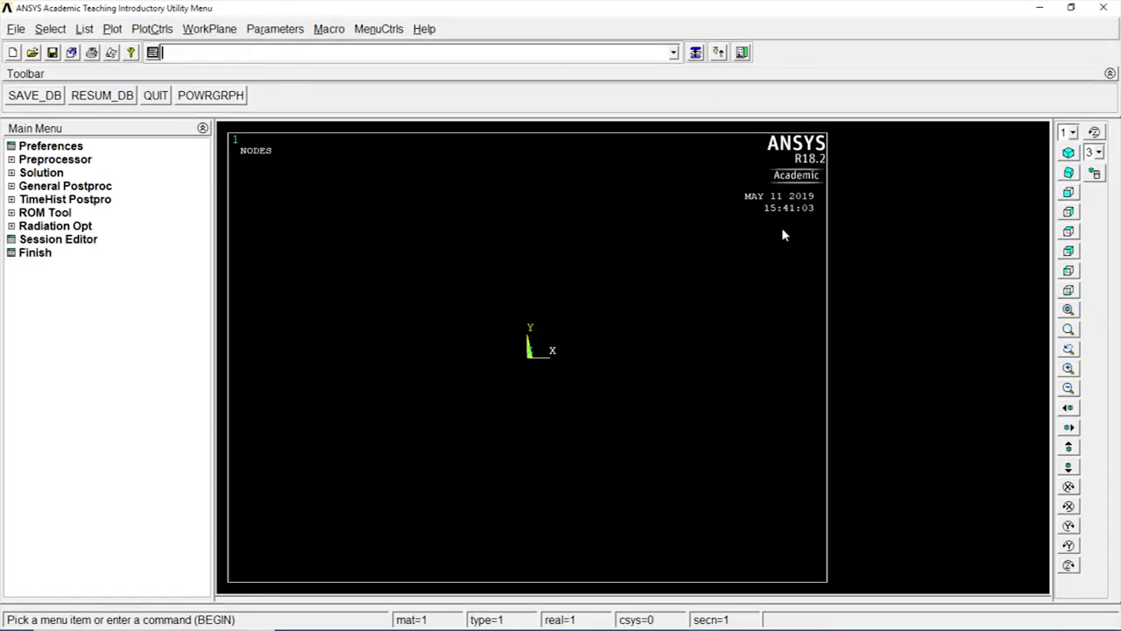
- Clear the database and start new without reading the start file
click(18, 32)
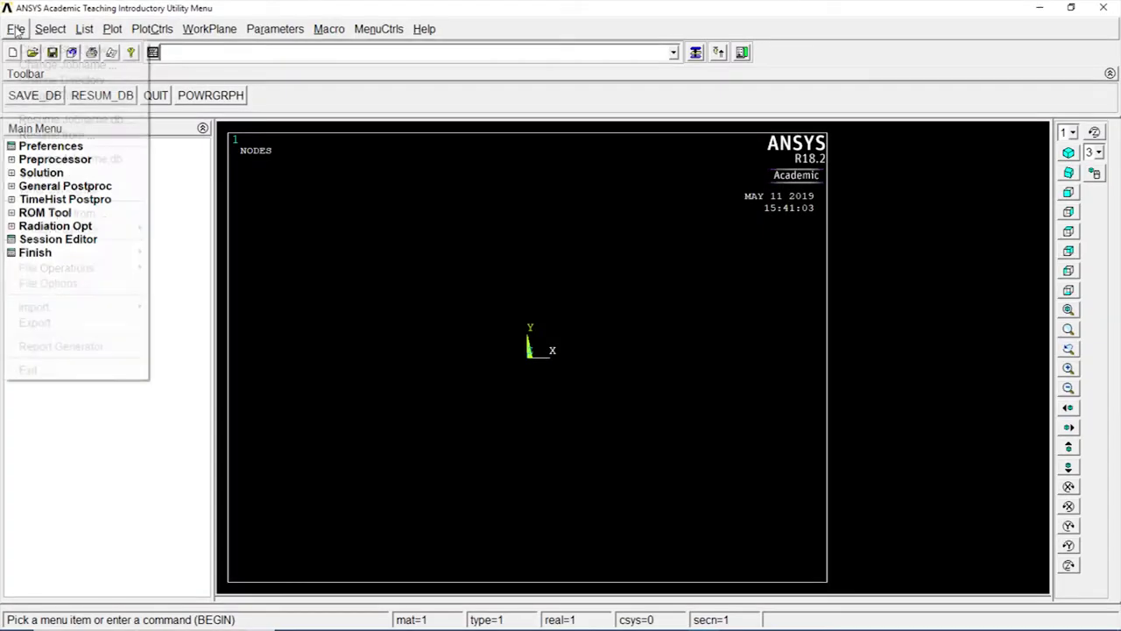
click(52, 50)
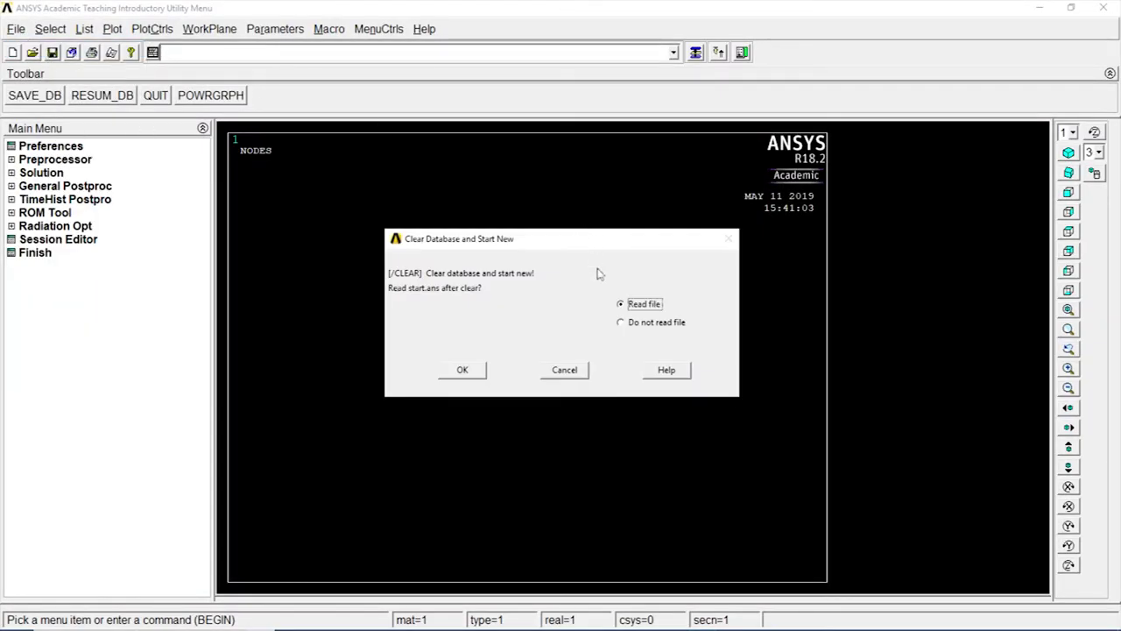
click(632, 324)
click(479, 375)
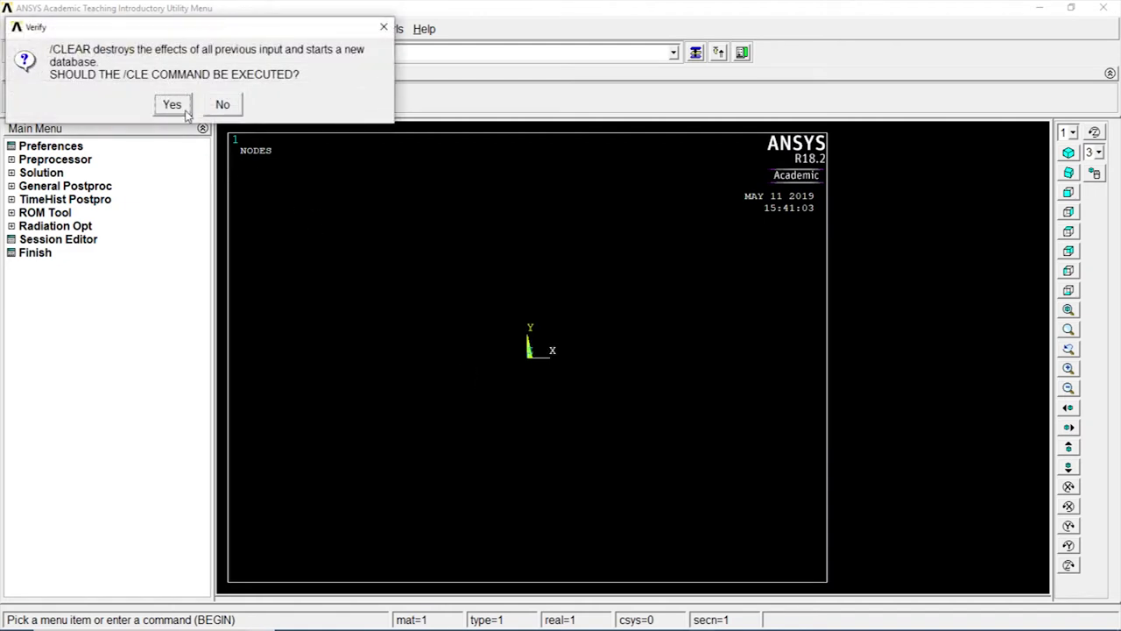
click(174, 106)
- Set Preferences to filter the interface to Structural only
click(79, 148)
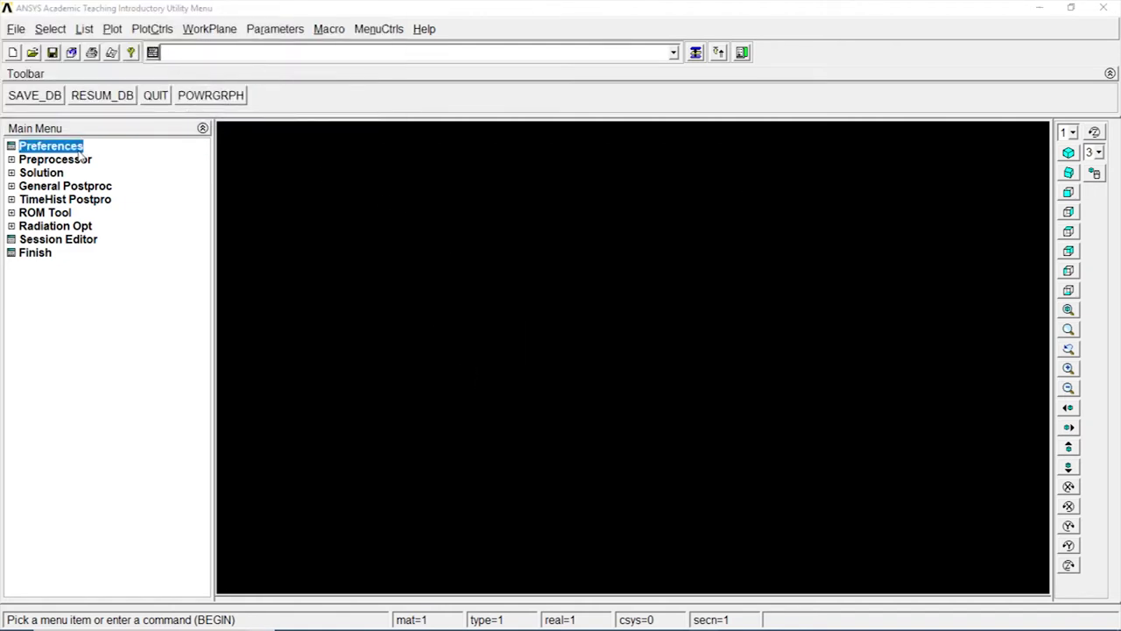
click(558, 218)
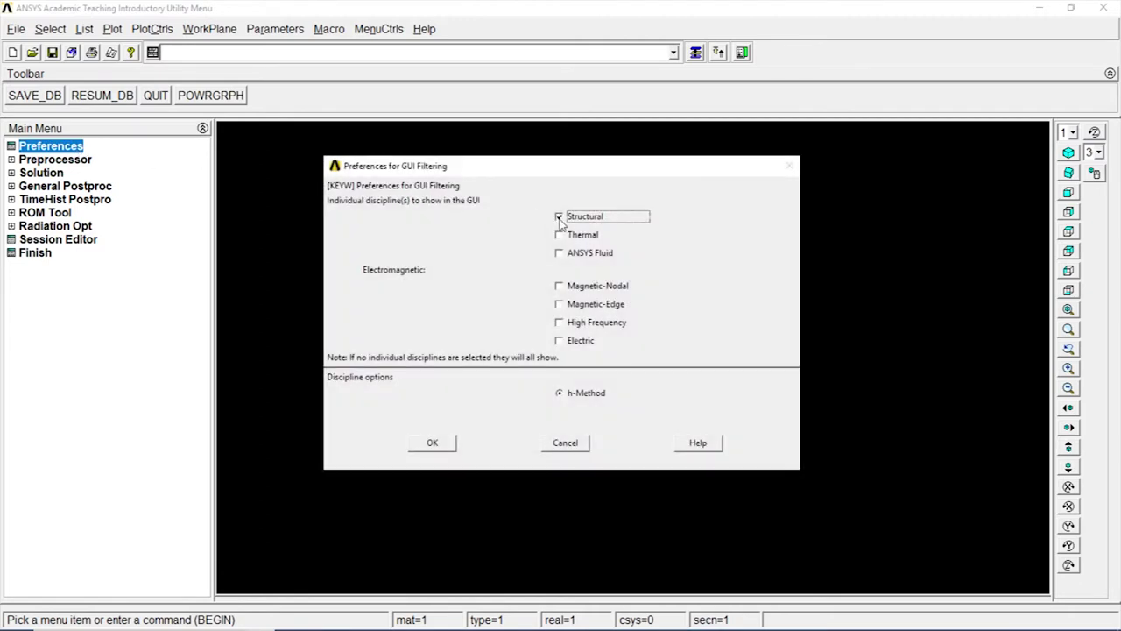
click(432, 444)
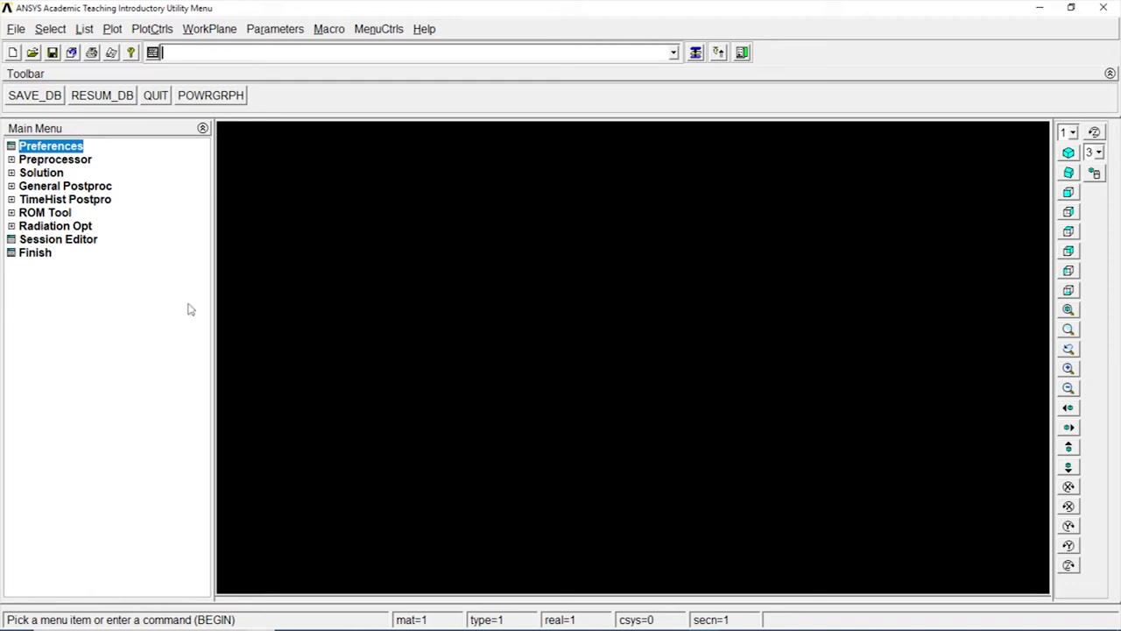
- Add Beam 2 node 188 (BEAM188) as element type 1 in the Element Types list
click(74, 162)
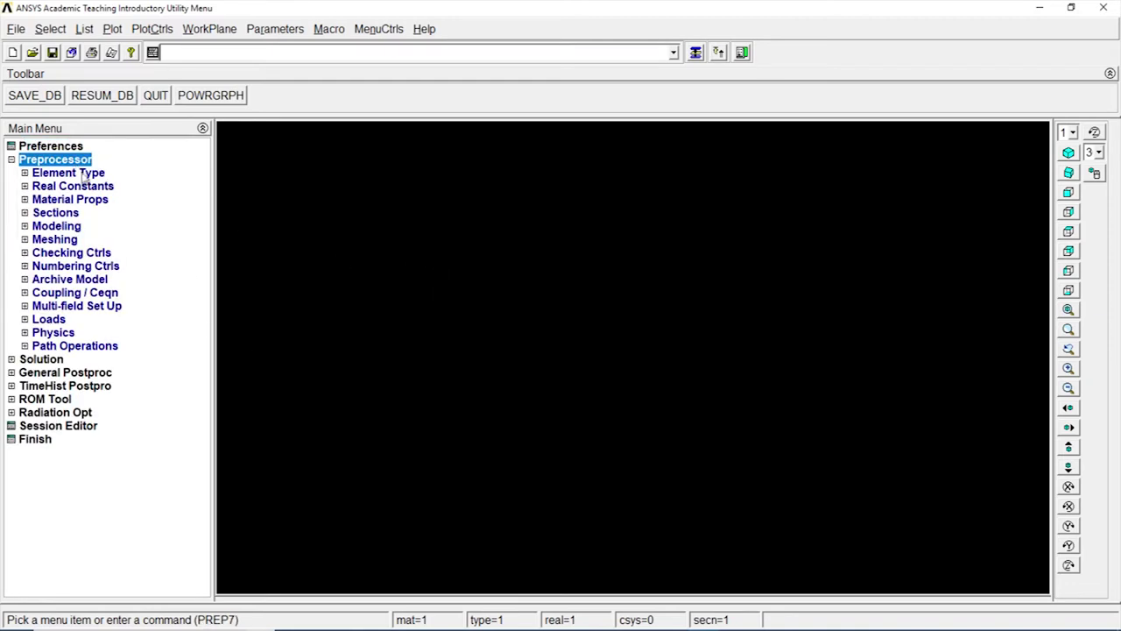
click(78, 174)
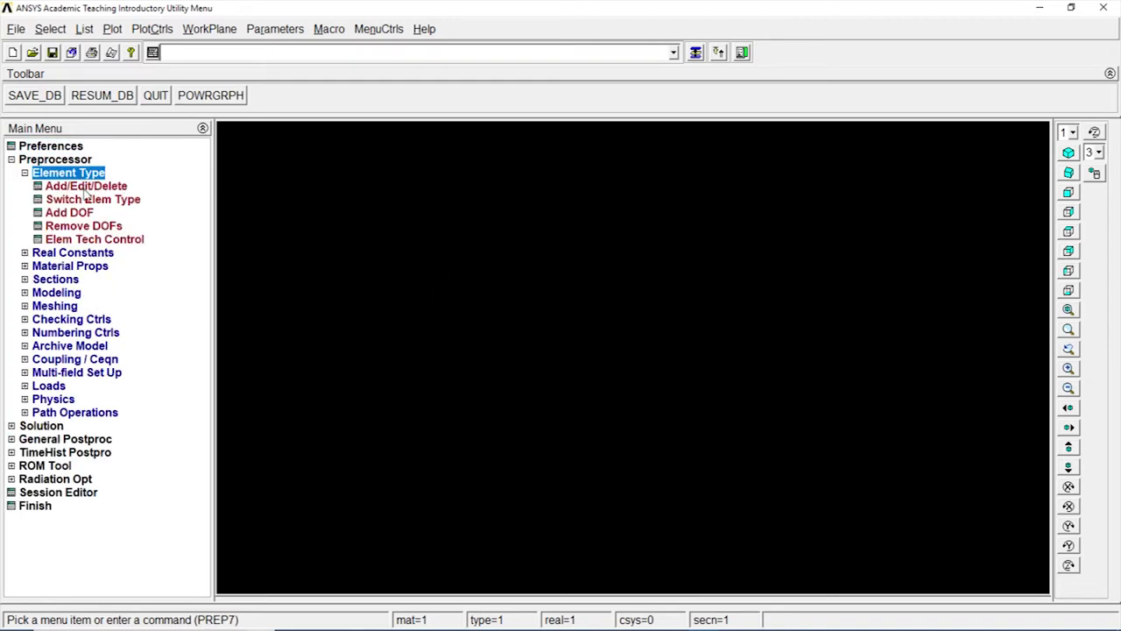
click(85, 189)
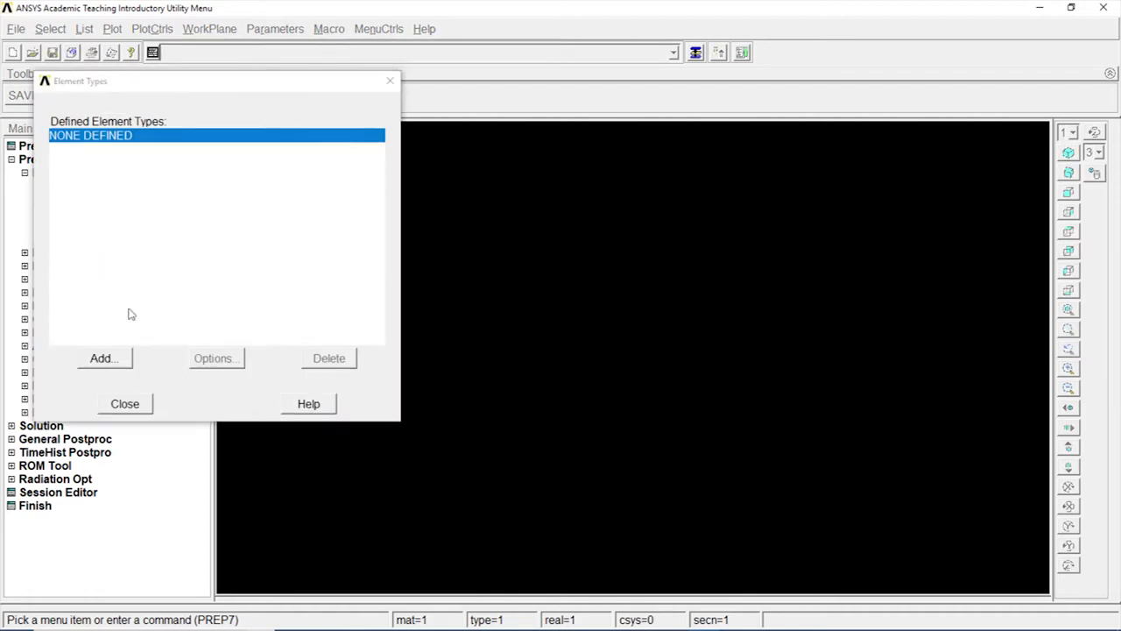
click(121, 356)
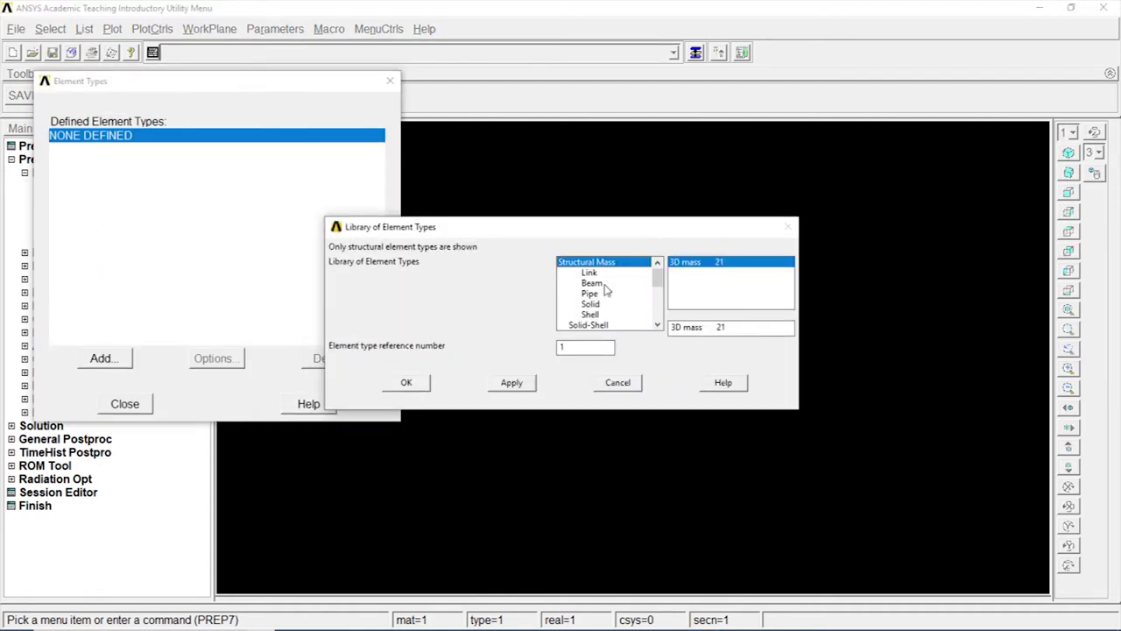
click(601, 283)
click(706, 273)
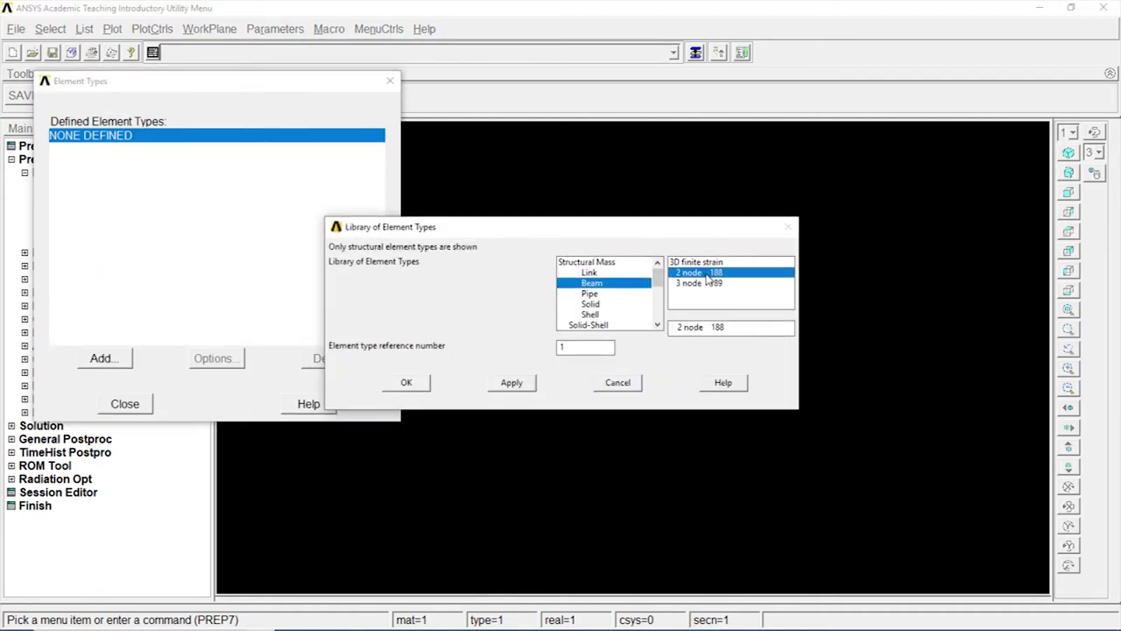
click(424, 385)
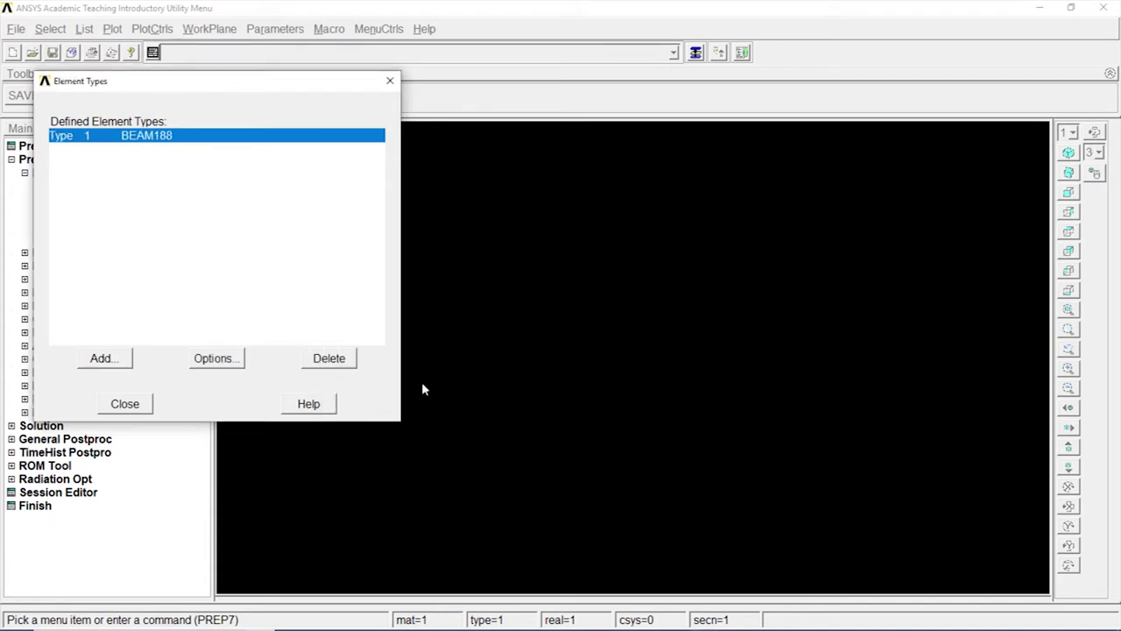
click(142, 410)
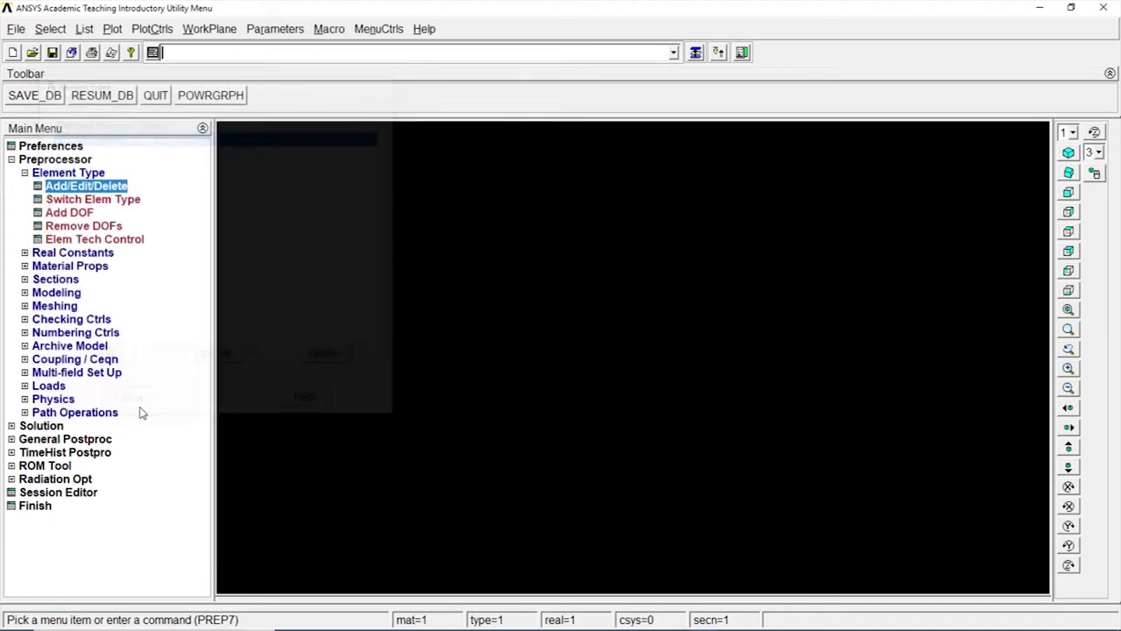
click(29, 176)
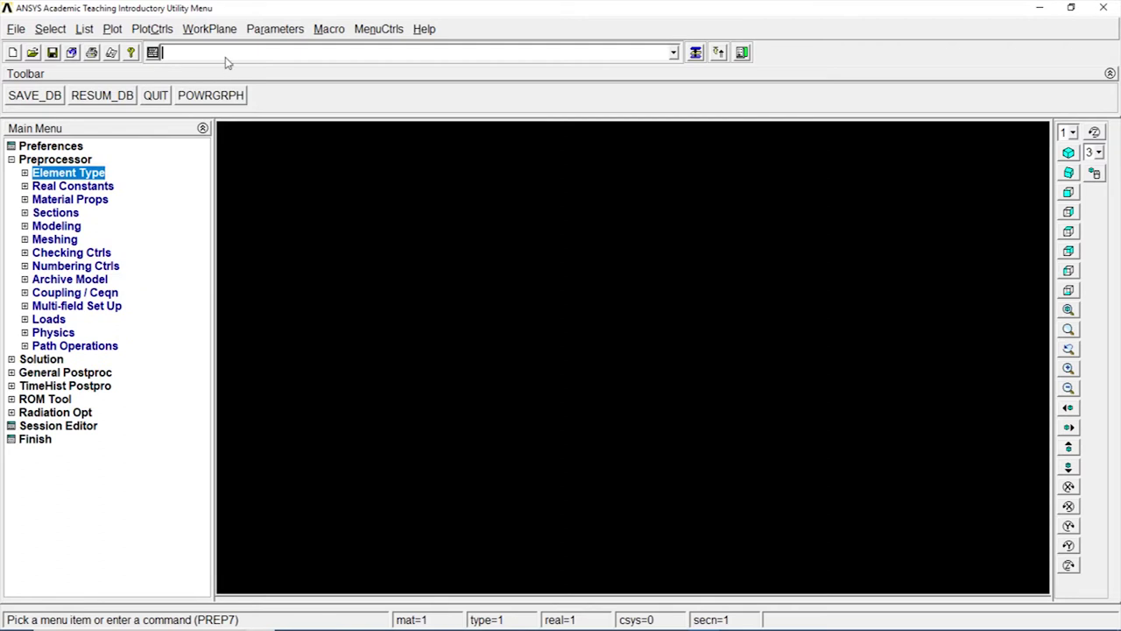
- Enter mp,ex,1,200000 and mp,prxy,1,0.3 to set material 1's properties
text(mp)
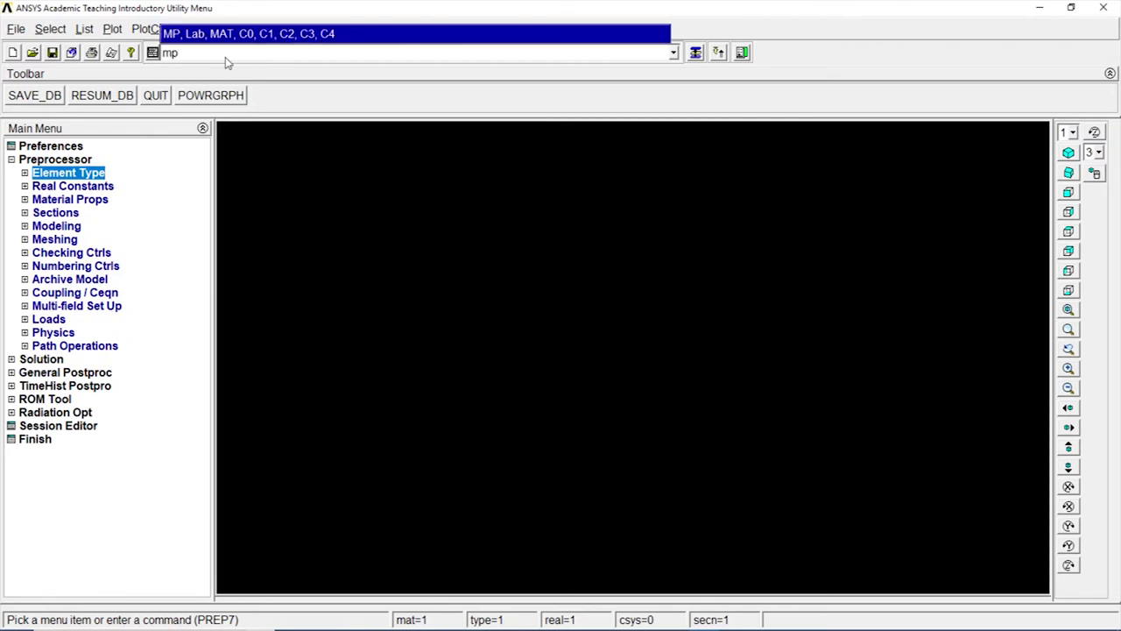
text(,ex)
text(00000)
key(Return)
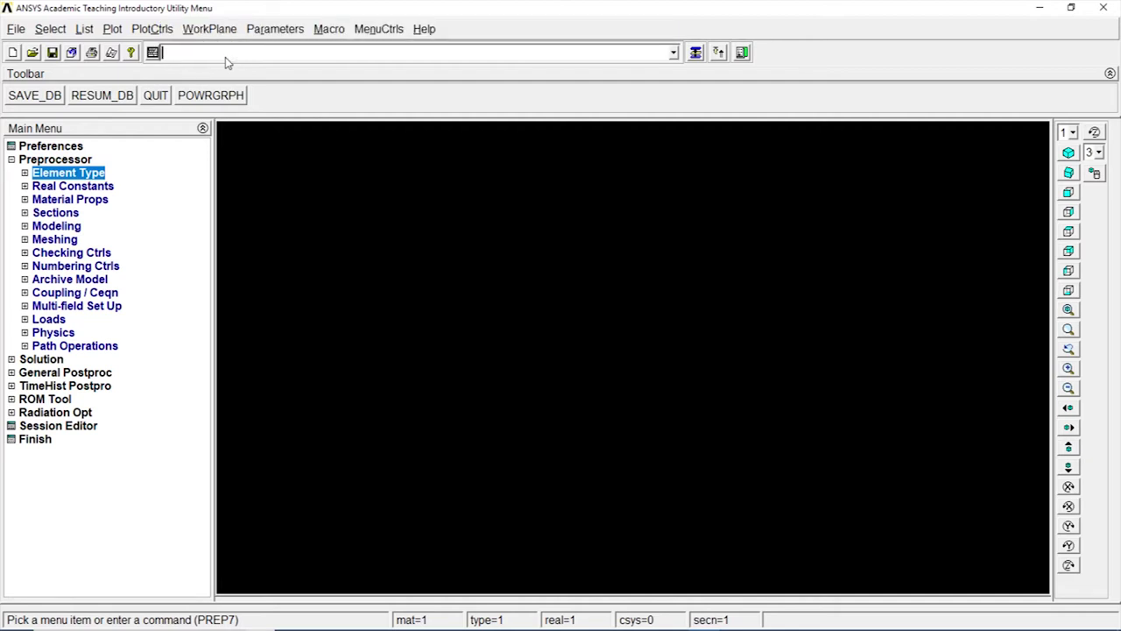
text(mp)
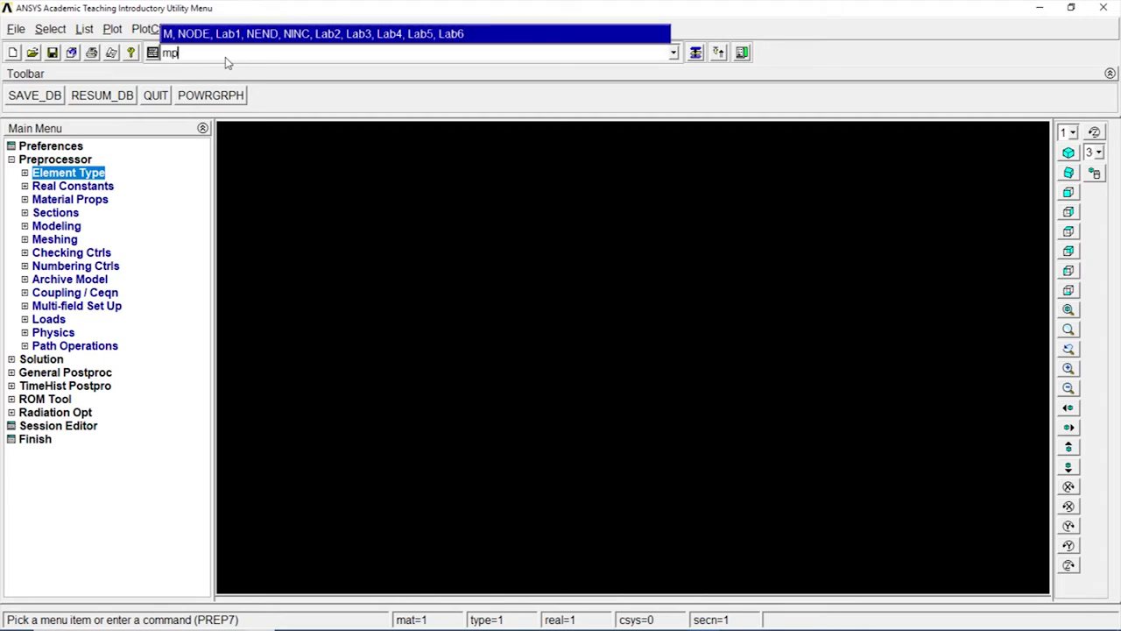
text(,)
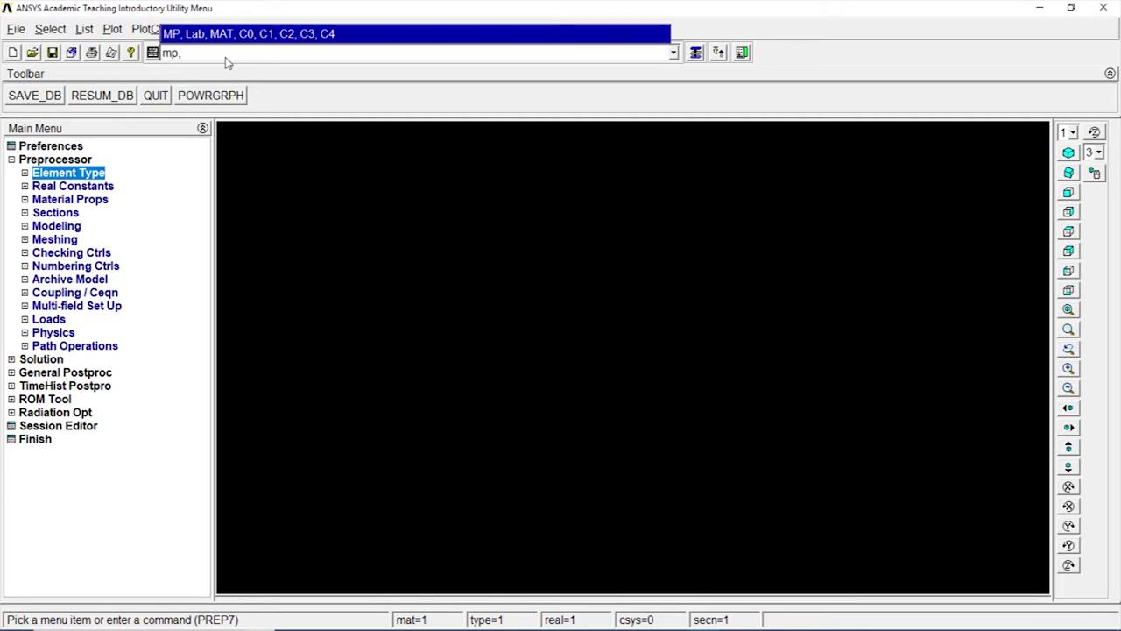
text(prx)
text(y)
text(,1,0.3)
key(Return)
- Search the ANSYS Help for 'secdata' and open the SECDATA command page
click(429, 30)
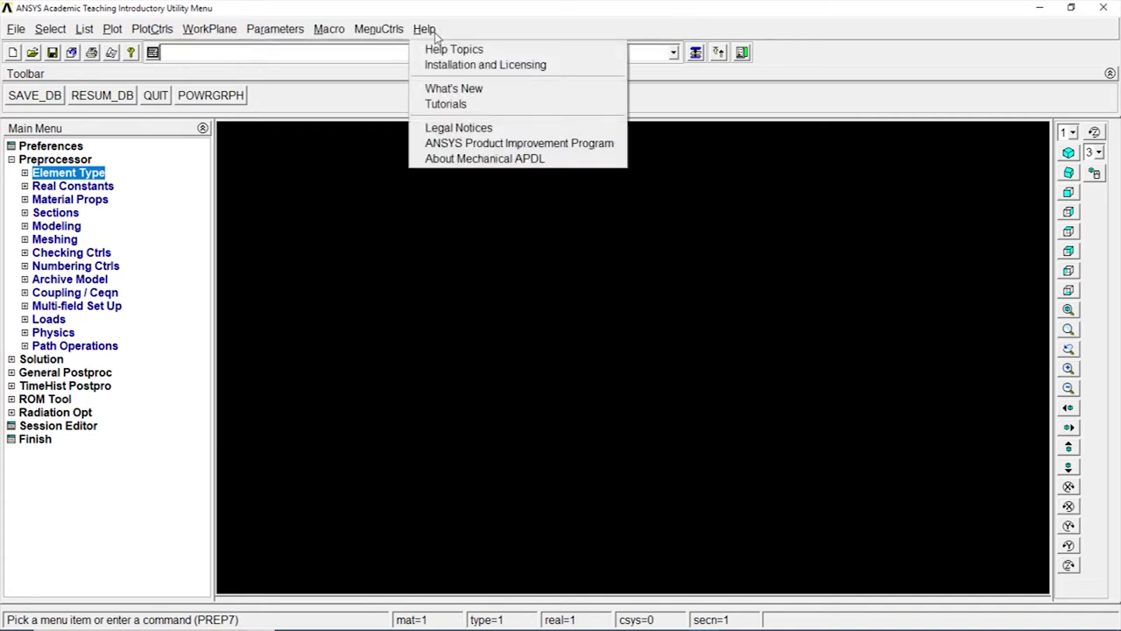
click(449, 49)
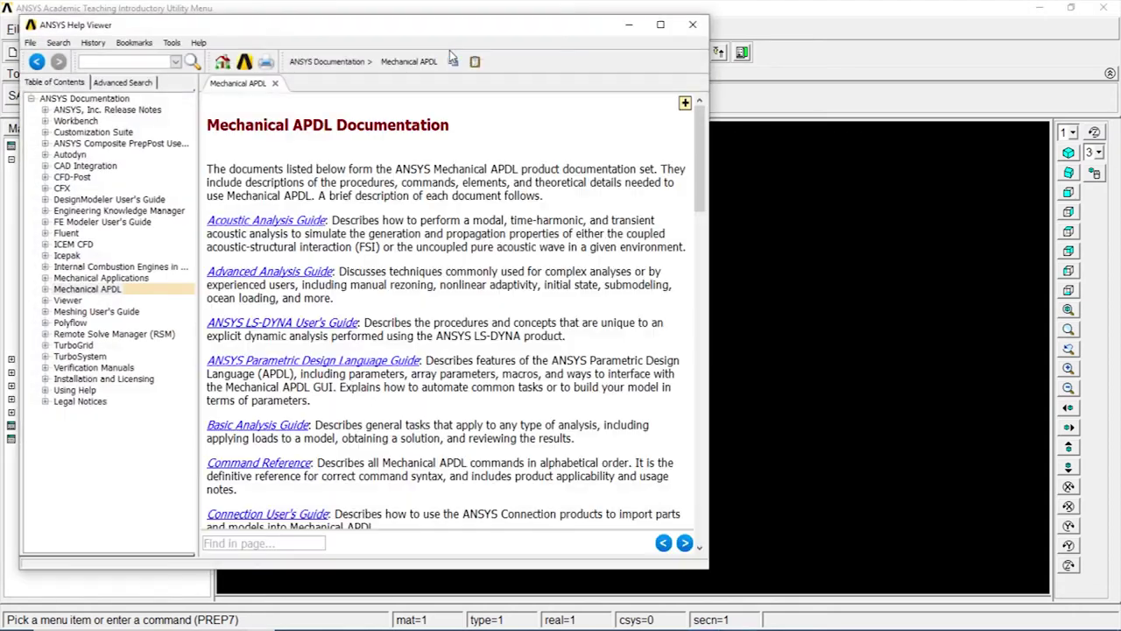
click(129, 61)
text(secda)
text(ta)
key(Return)
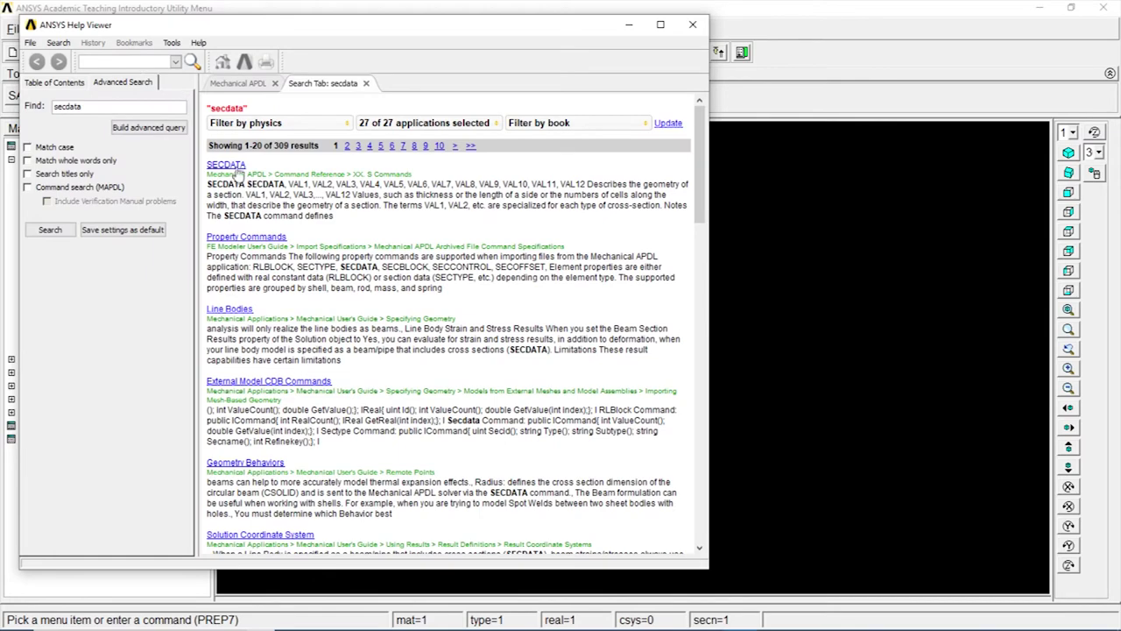
click(230, 164)
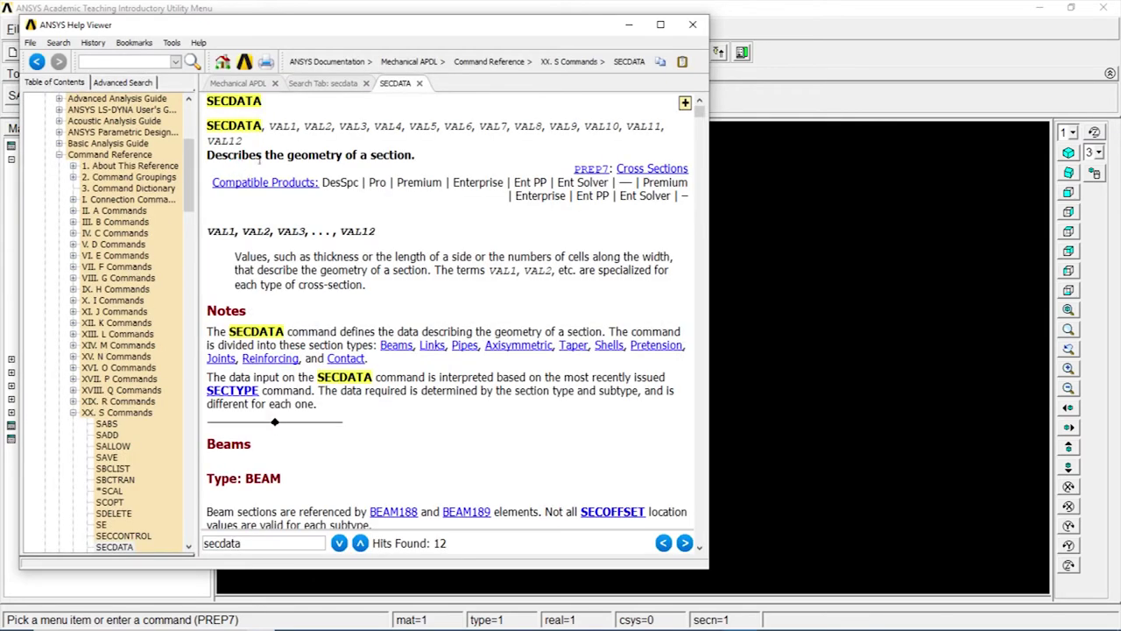
- Maximize the help and scroll to the BEAM RECT subtype's width and height parameters
click(661, 29)
scroll(642, 184, down, 1)
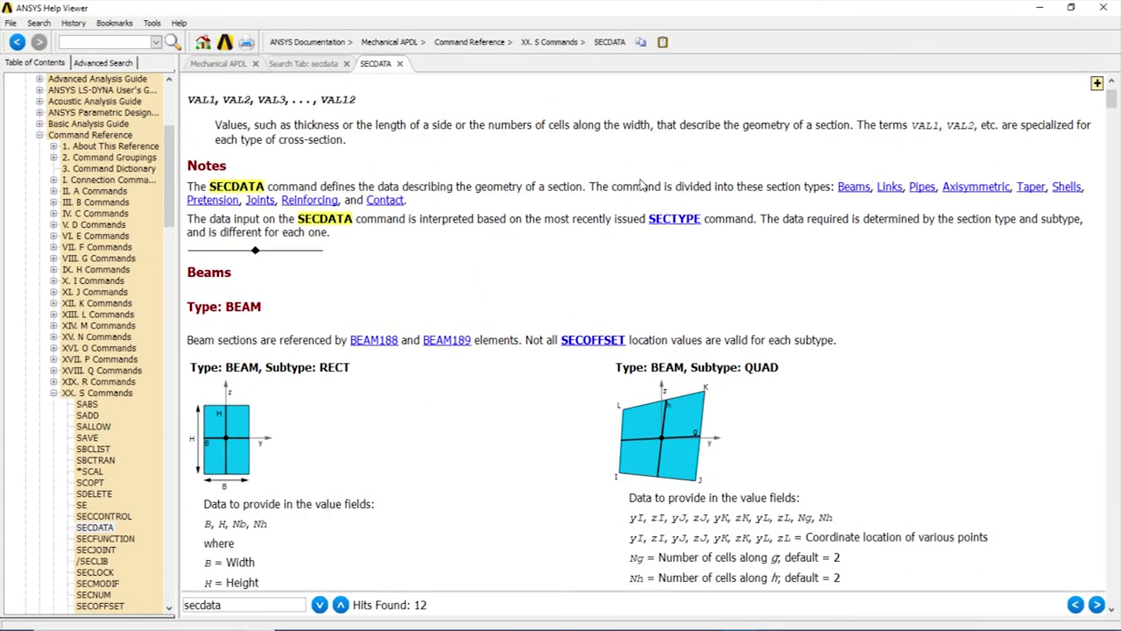
scroll(640, 184, down, 3)
scroll(642, 184, down, 3)
scroll(643, 186, down, 2)
scroll(639, 187, down, 4)
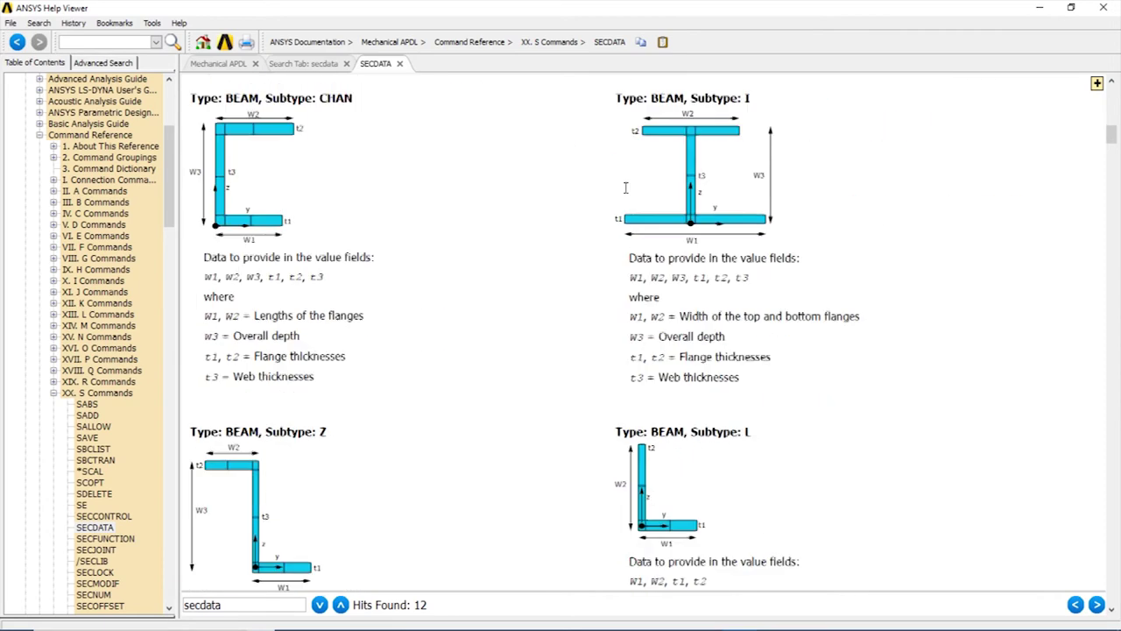
scroll(625, 188, down, 3)
scroll(625, 188, down, 3)
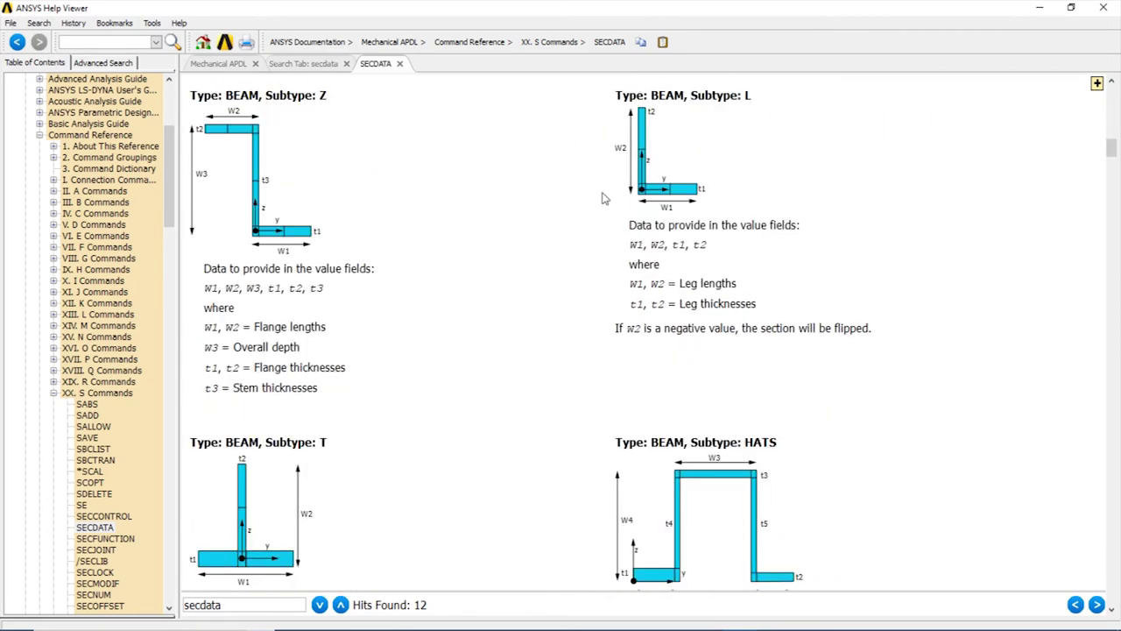
scroll(602, 198, down, 4)
scroll(602, 198, down, 4)
scroll(602, 198, down, 2)
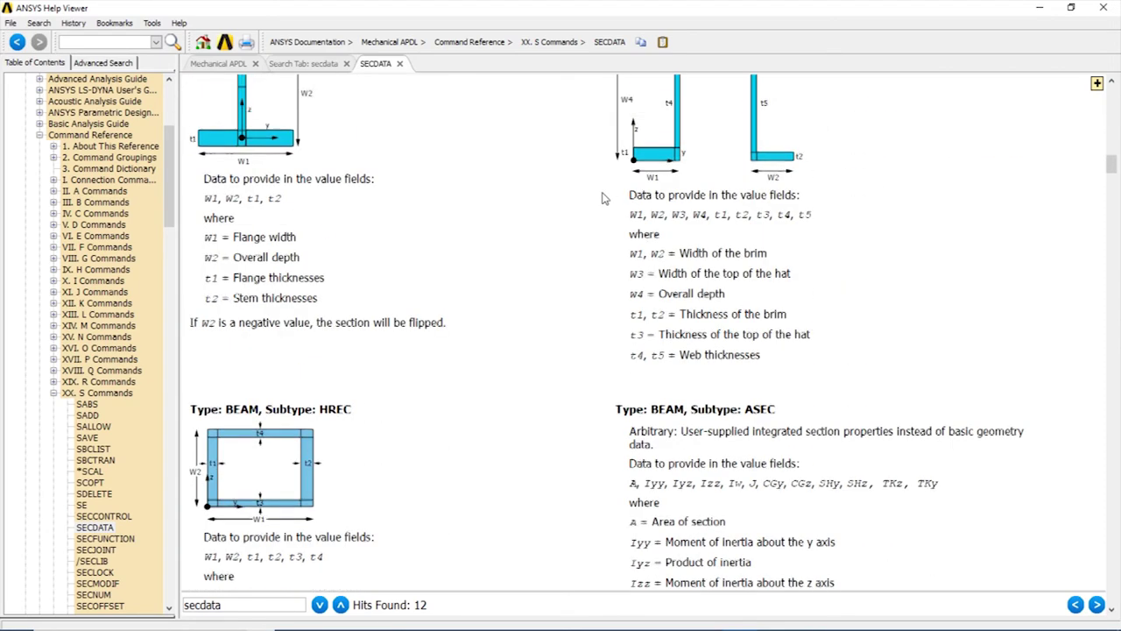
scroll(602, 198, up, 7)
scroll(602, 198, up, 6)
scroll(602, 198, up, 8)
scroll(601, 198, up, 8)
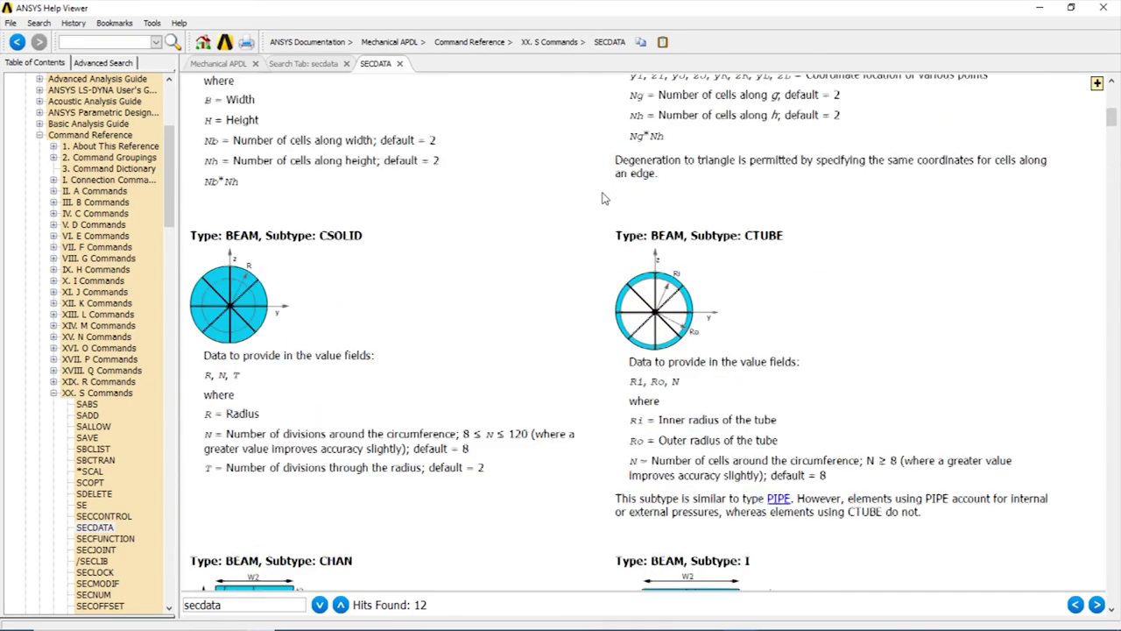
scroll(602, 198, up, 4)
scroll(594, 208, up, 4)
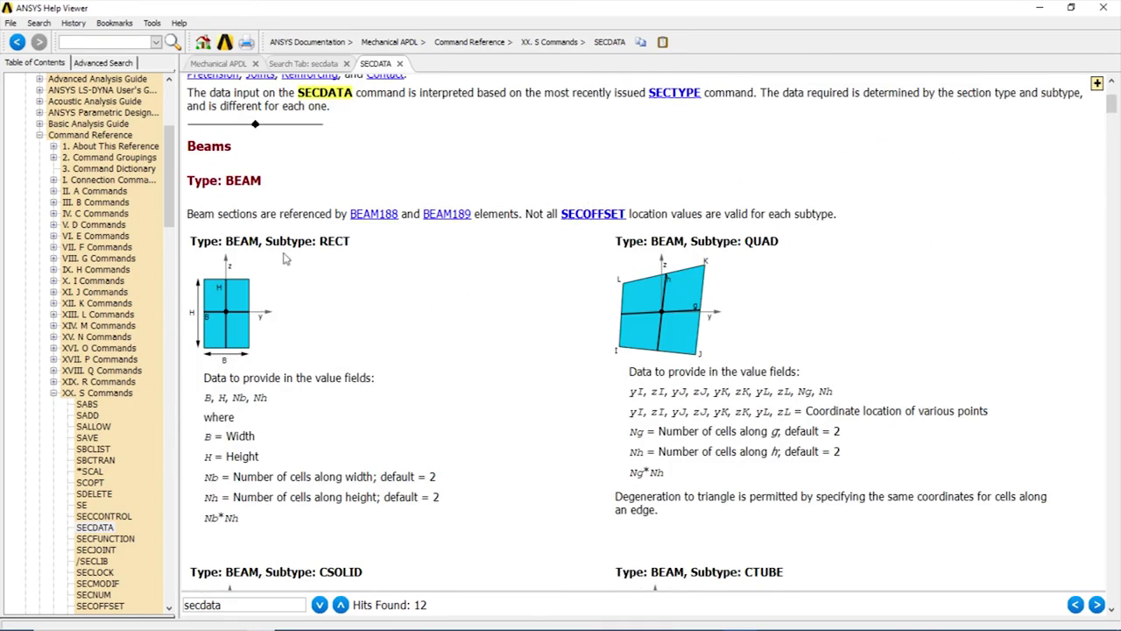
drag(265, 241, 354, 241)
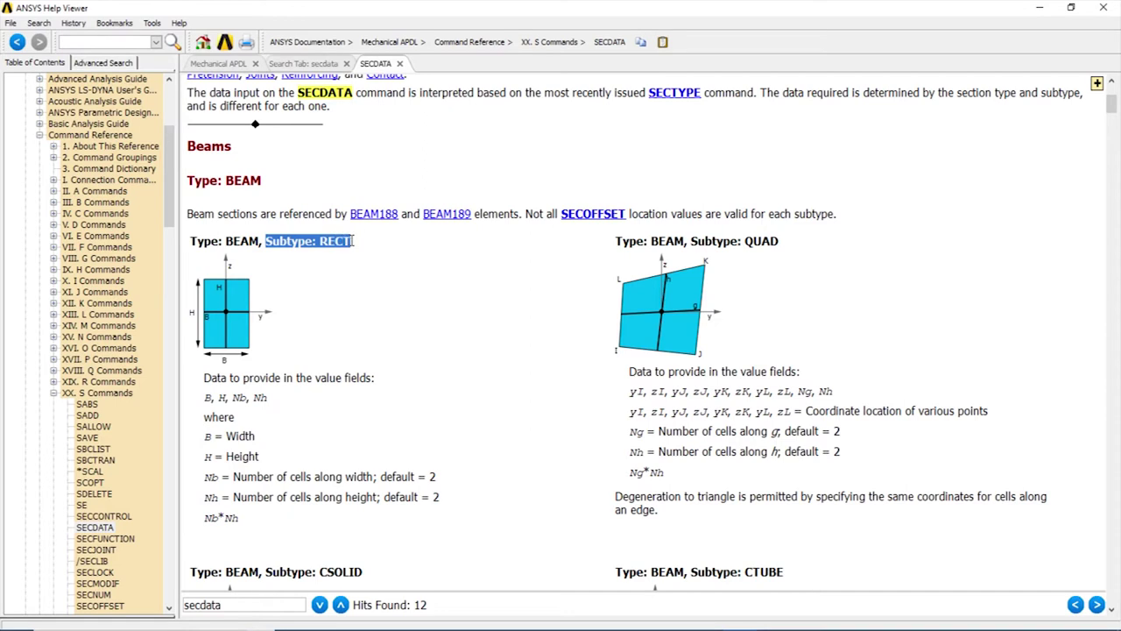
click(359, 260)
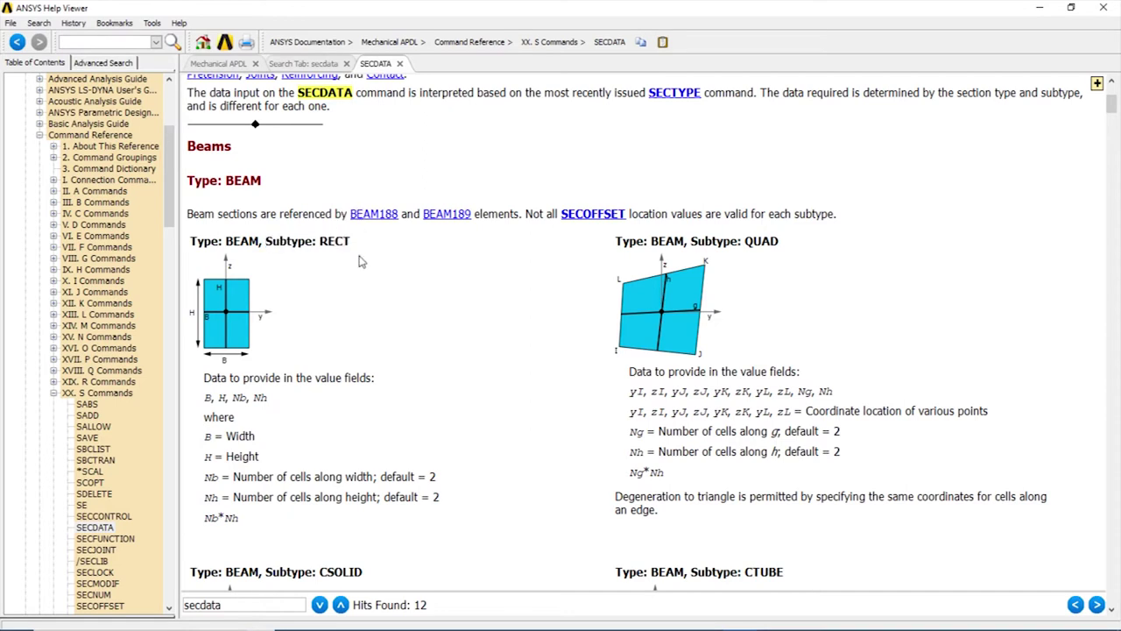
- Minimize help, submit sectype,1,beam,rect for section 1, and type secdata,90,60
click(1039, 7)
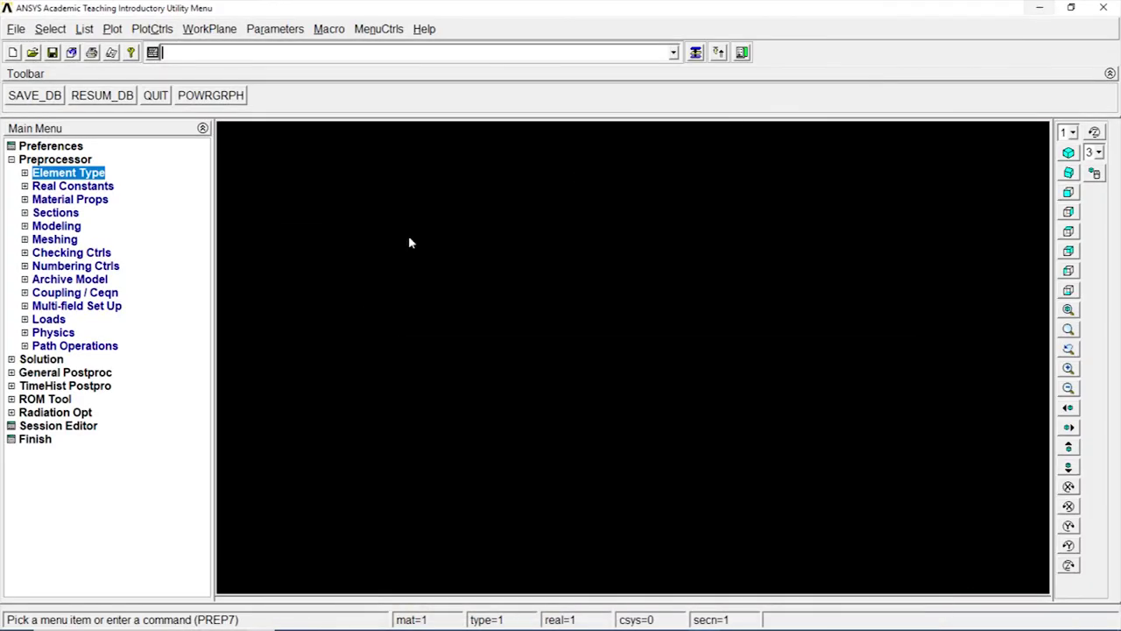
click(235, 53)
text(secty)
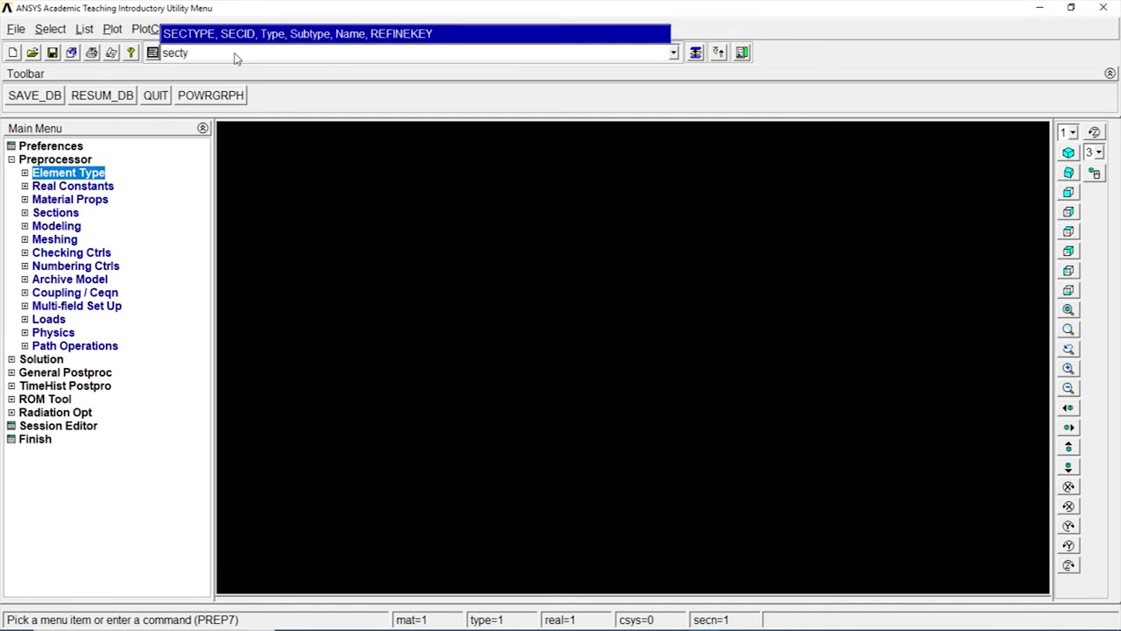
text(pe)
text(,)
text(1)
text(,)
text(bear)
text(,)
text(rect)
key(Return)
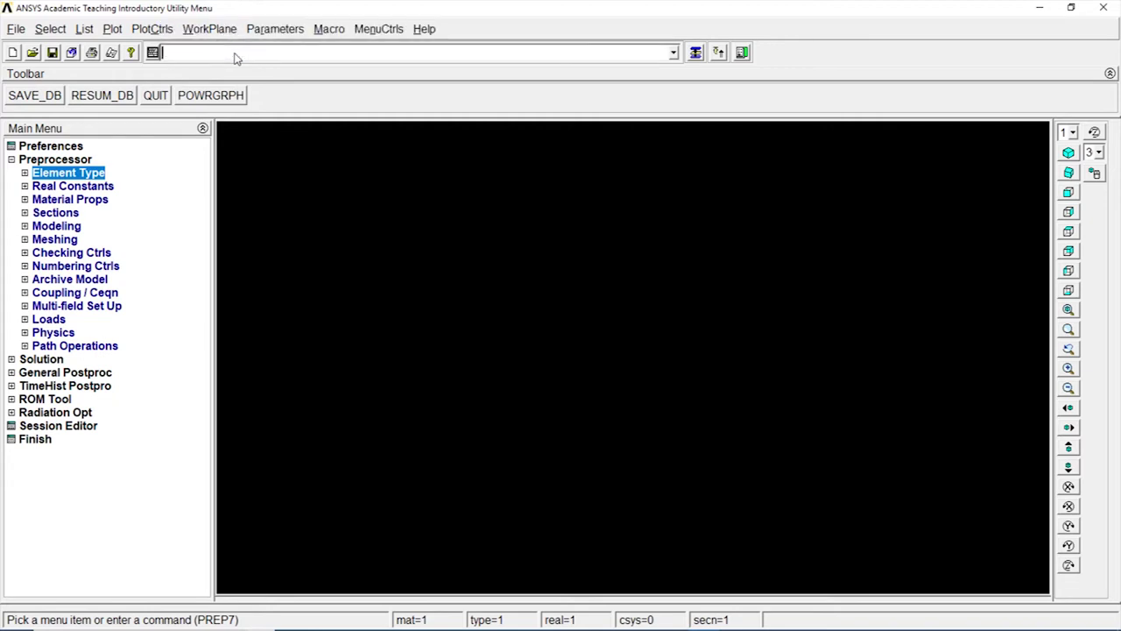
text(secdata)
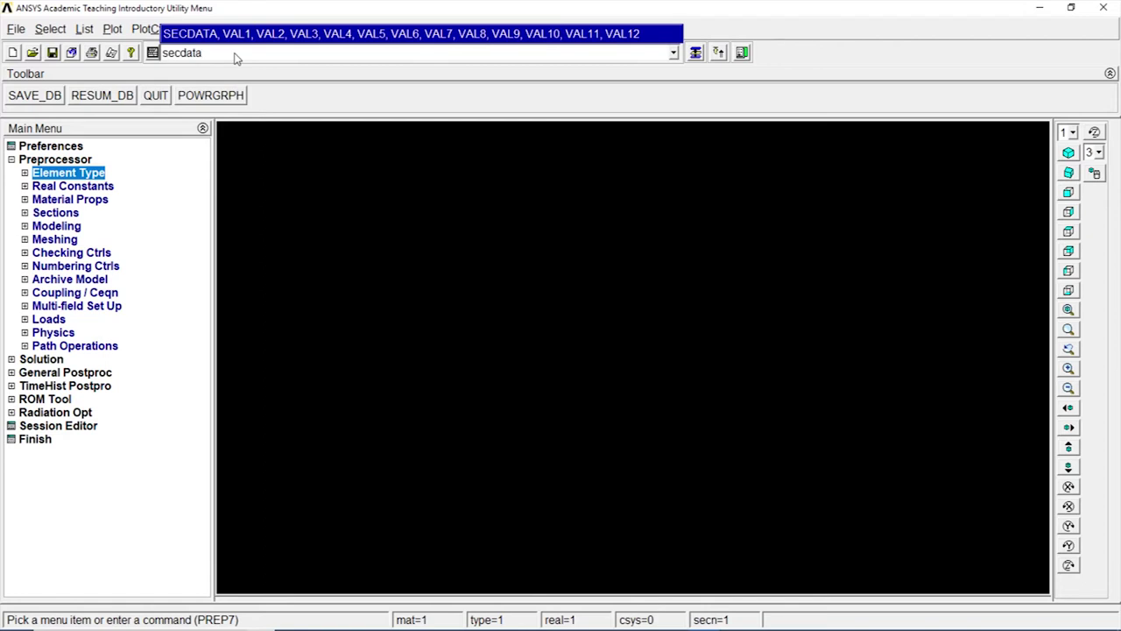
text(,9)
text(0,6)
text(0)
- Apply the 90×60 section, create keypoints at x=0 and x=2000, and join them with a line
key(Return)
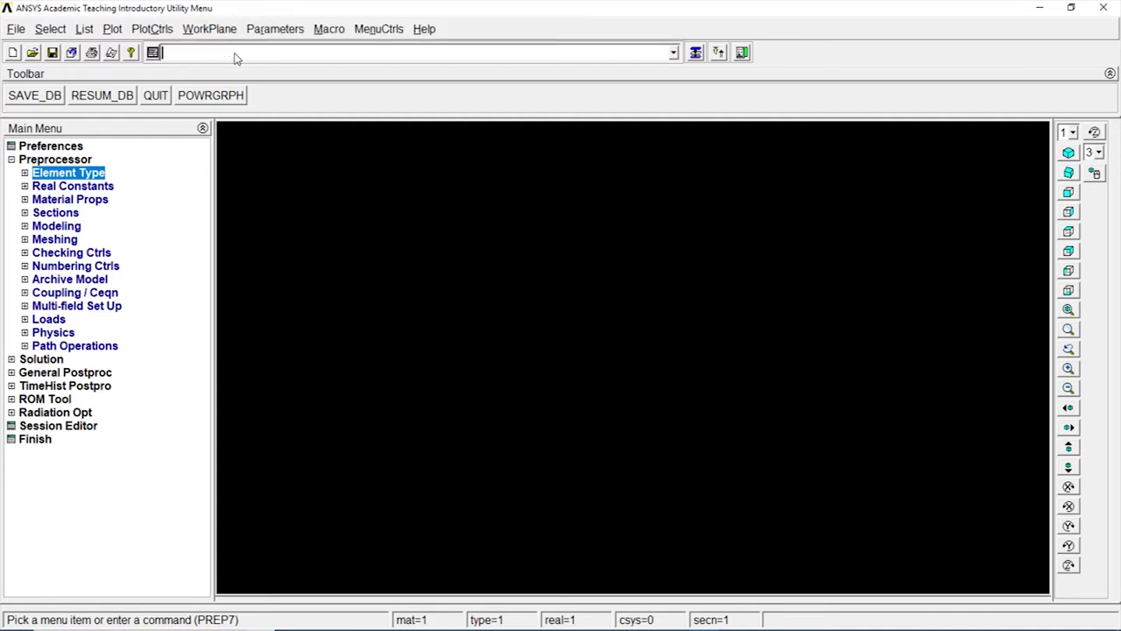
text(k)
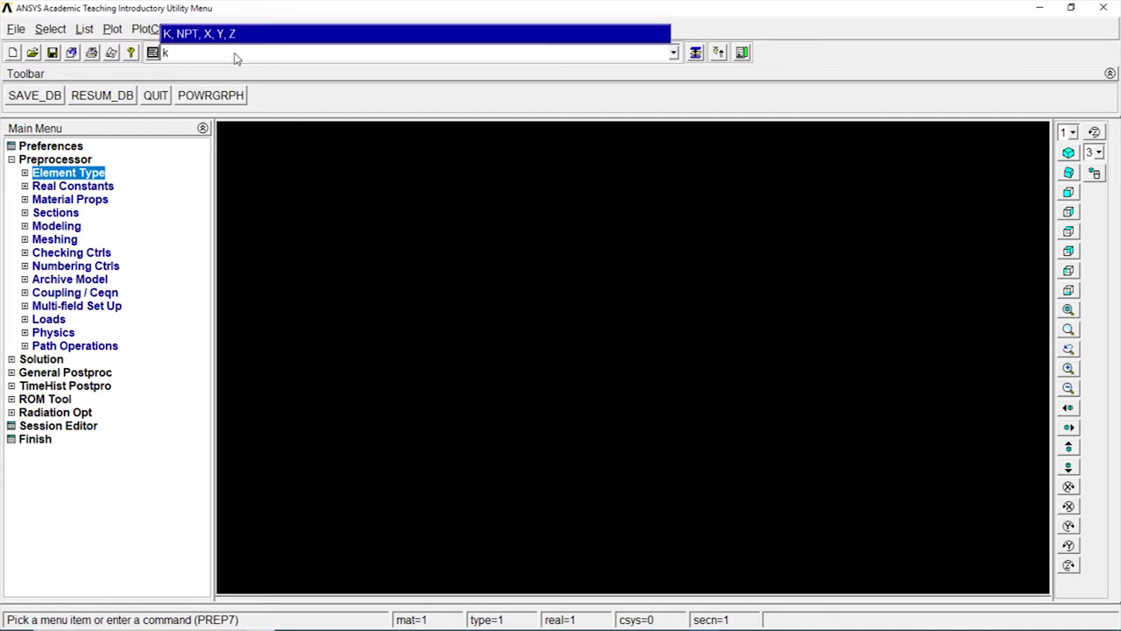
text(,1)
text(,0)
key(Return)
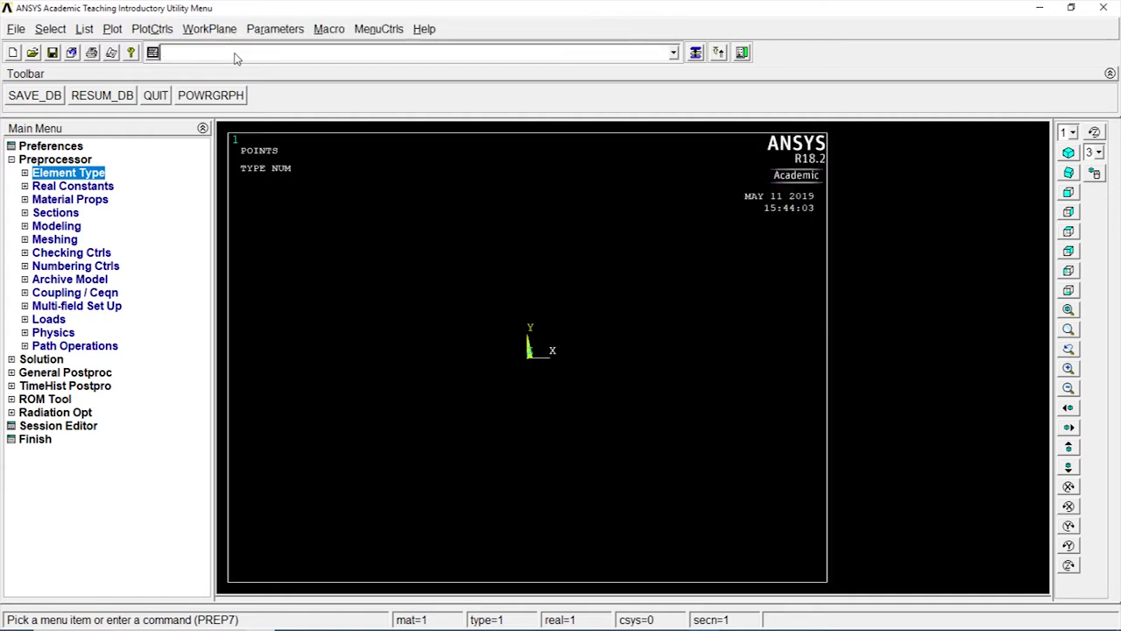
text(k,)
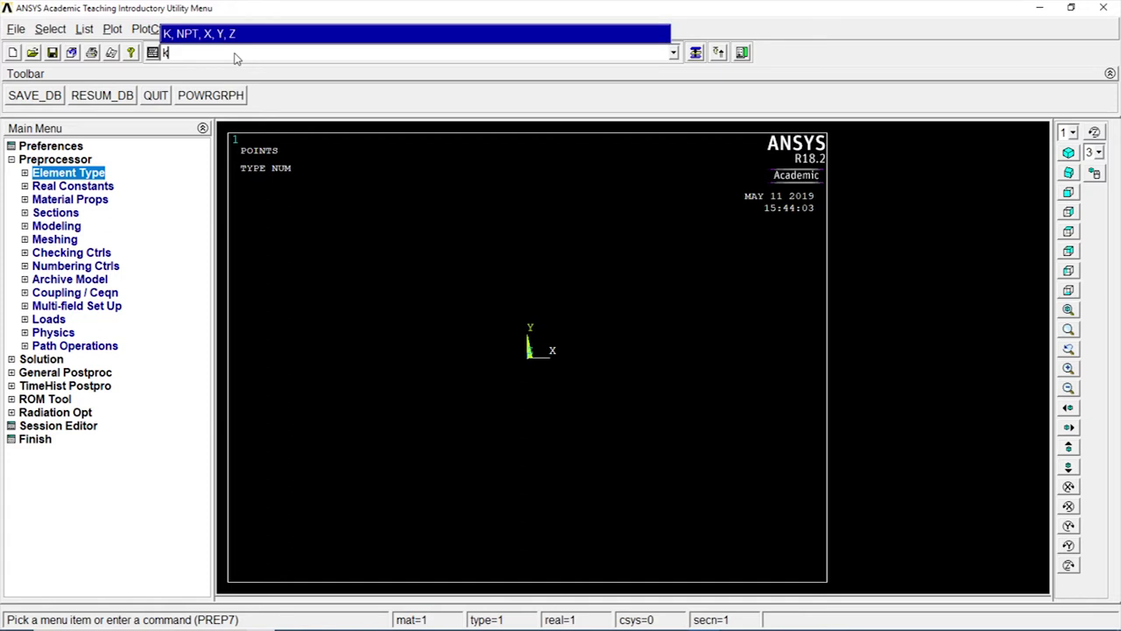
text(2,)
text(2)
text(000)
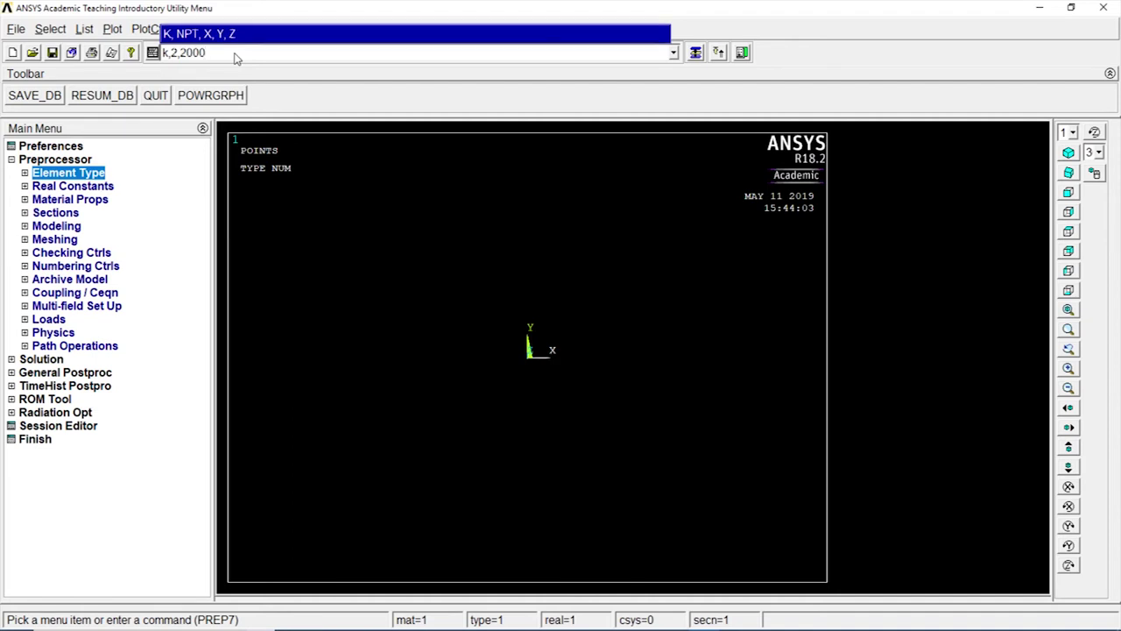
key(Return)
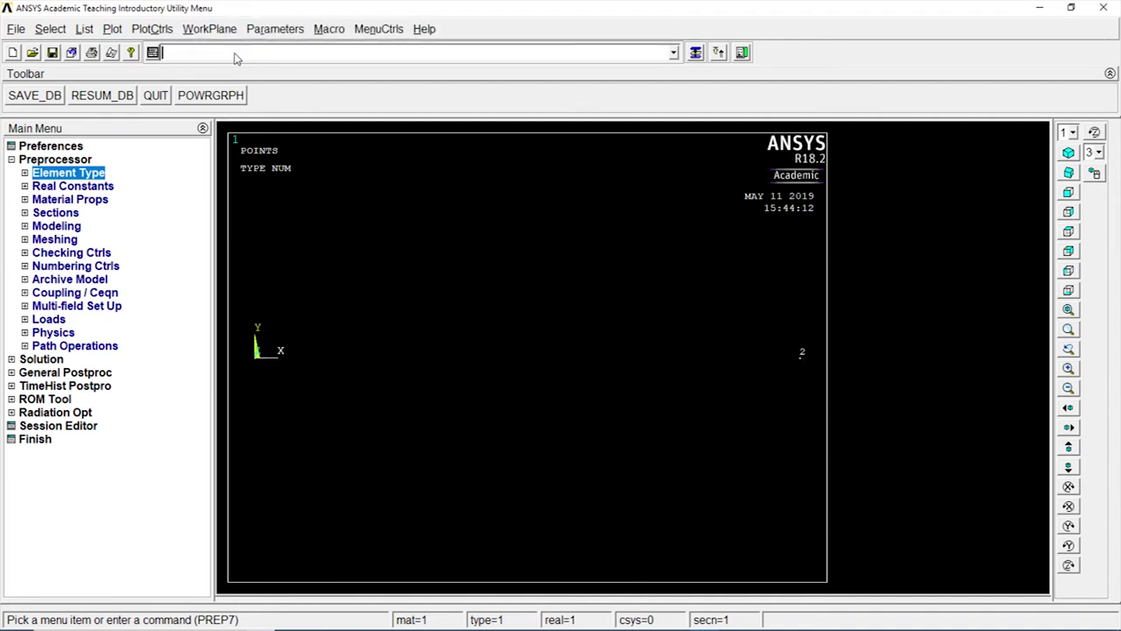
text(l,1)
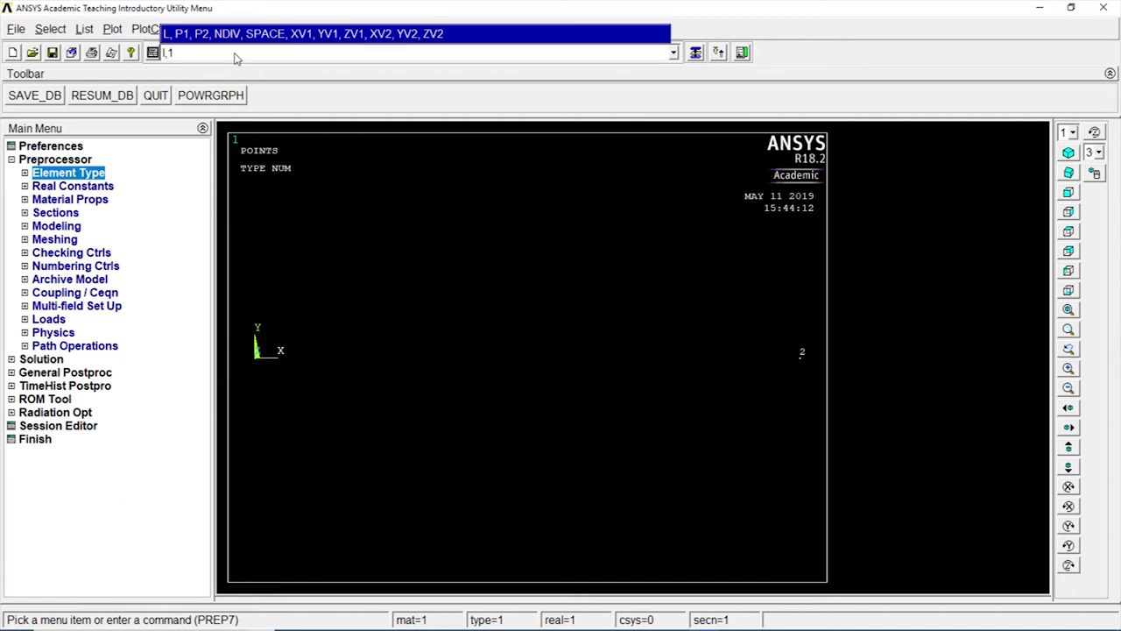
text(,2)
key(Return)
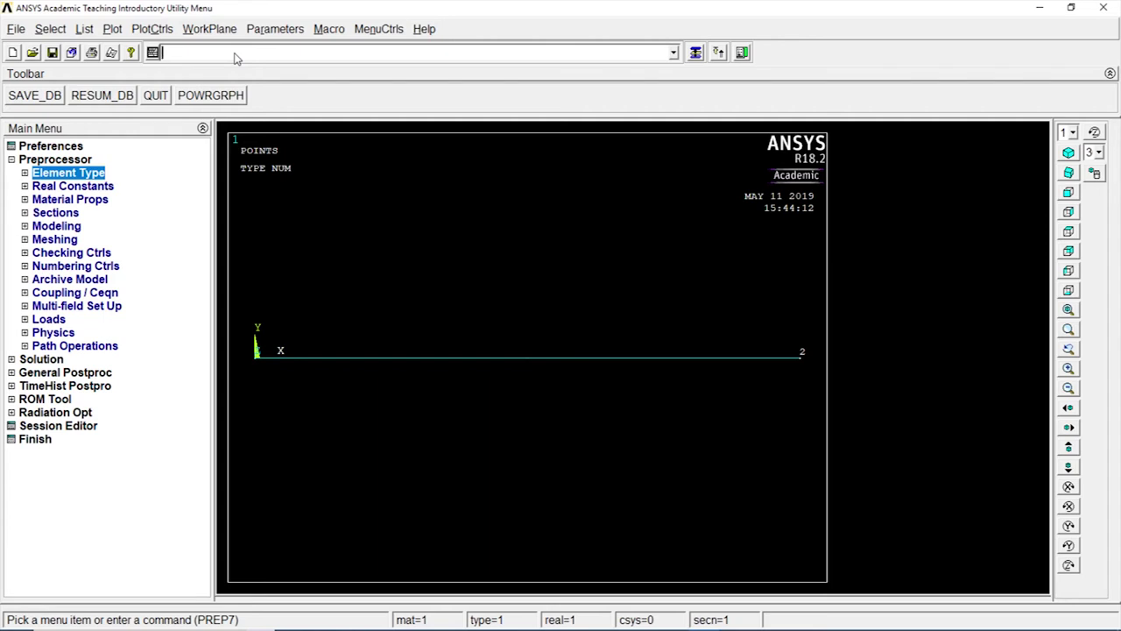
- Set element size with esize,25,50 and mesh the beam line with lmesh,all
text(esize)
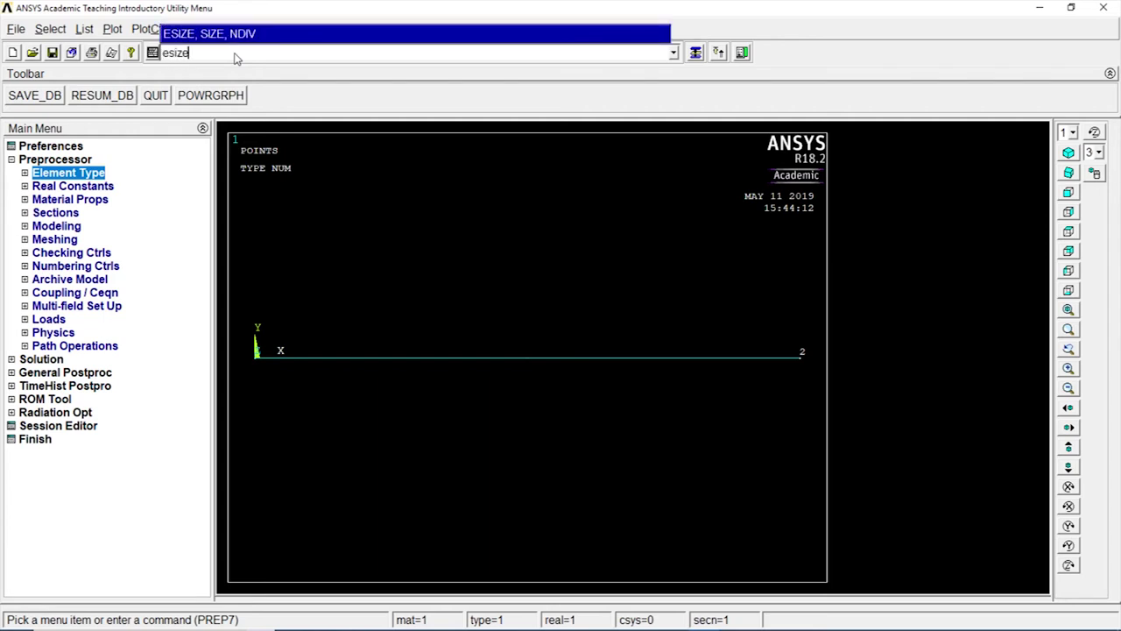
text(,)
text(25)
text(,)
text(50)
key(Return)
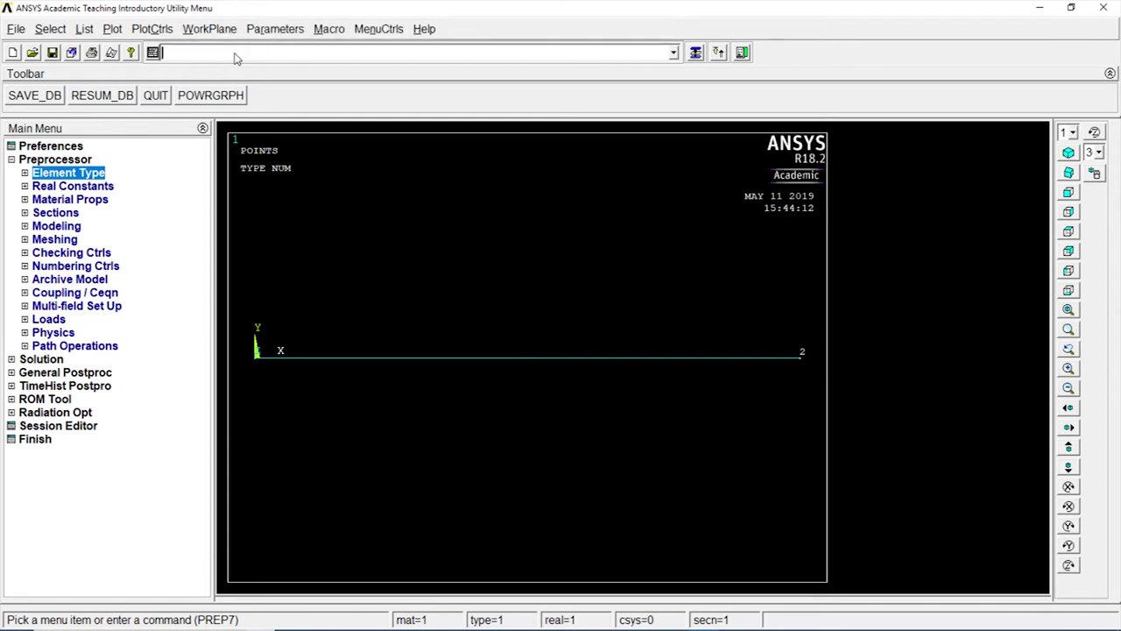
text(lmesh)
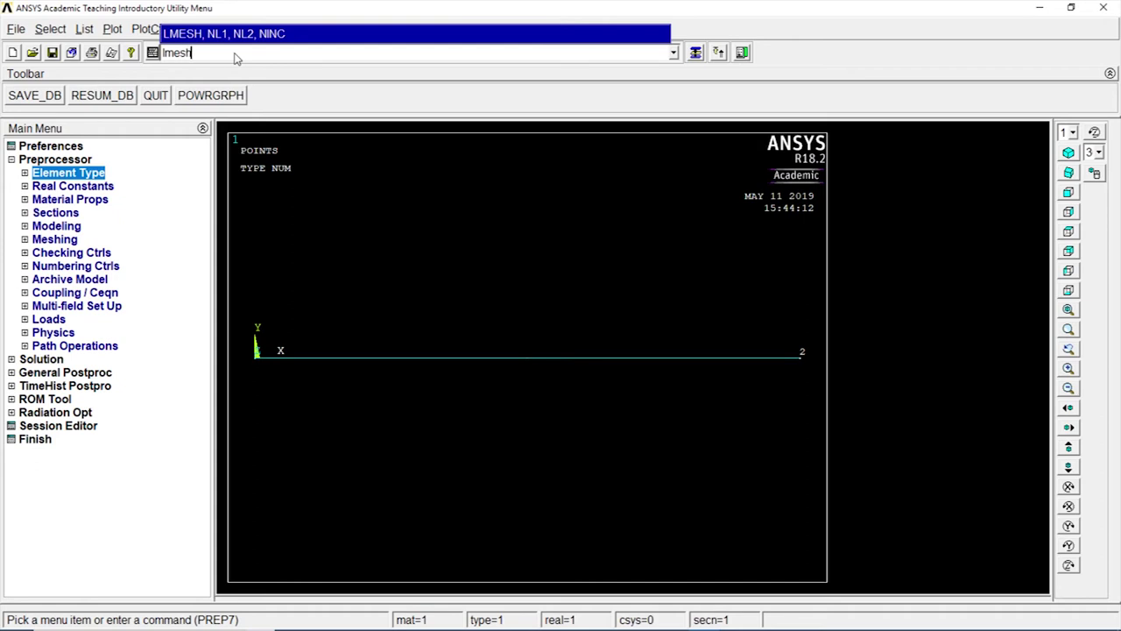
text(,all)
key(Return)
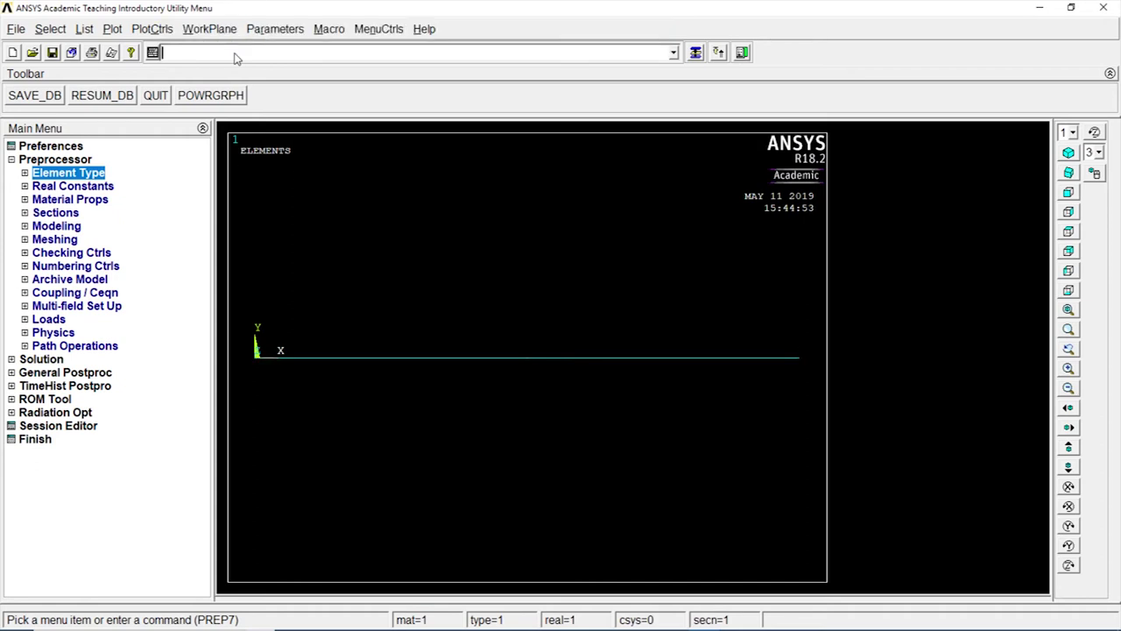
text(dk)
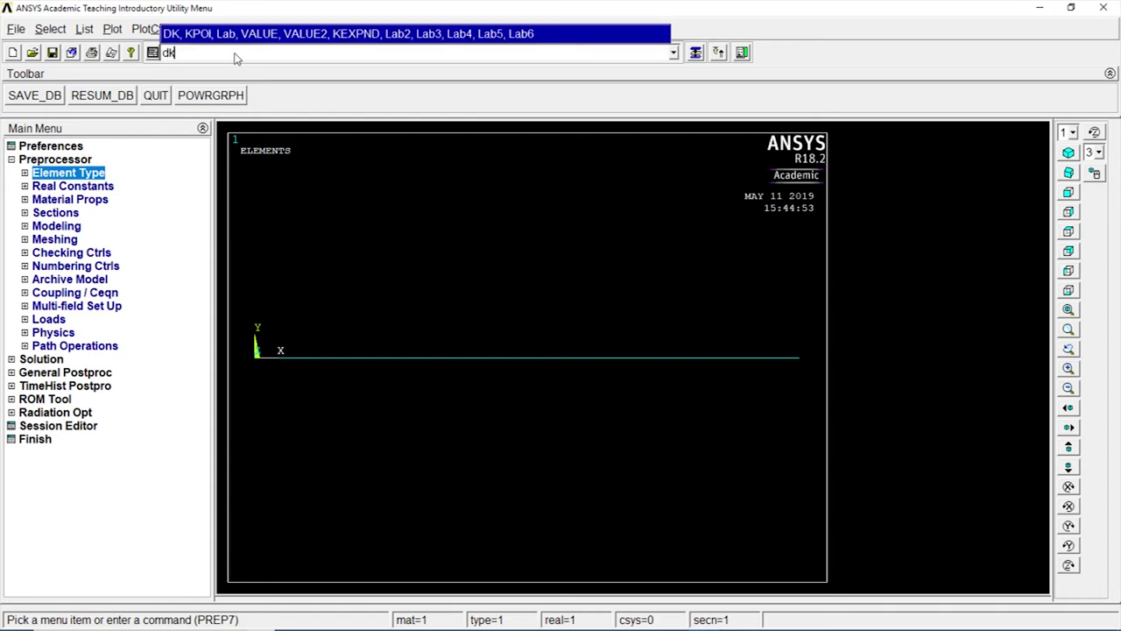
text(,1)
text(,all)
- Fix all DOFs at keypoint 1 and apply FY = -4000 at keypoint 2
key(Return)
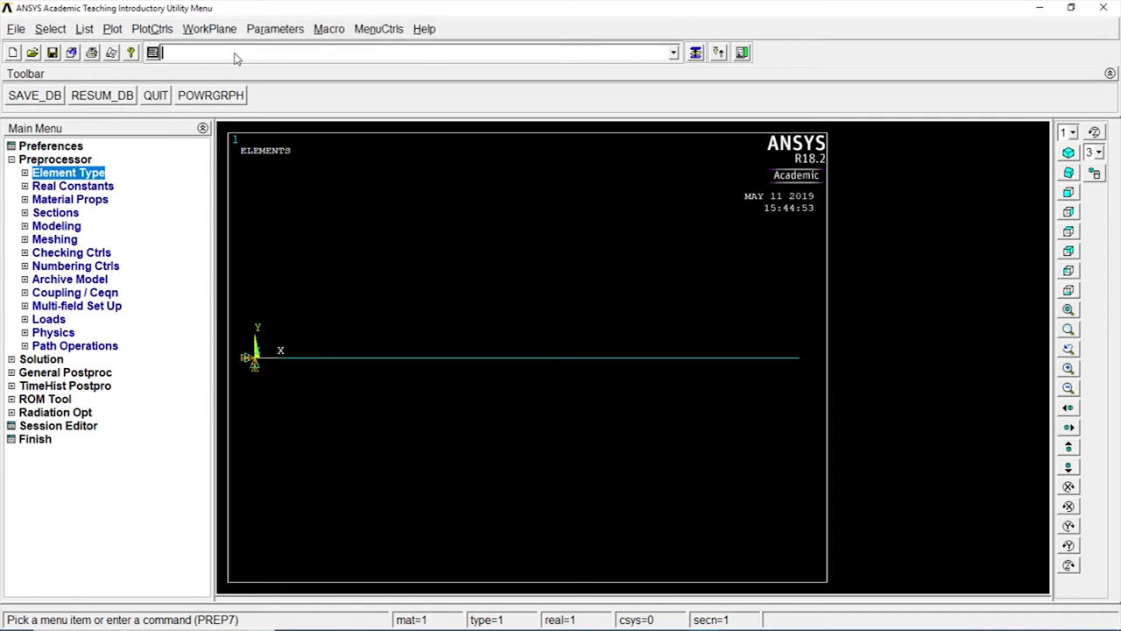
text(fk,)
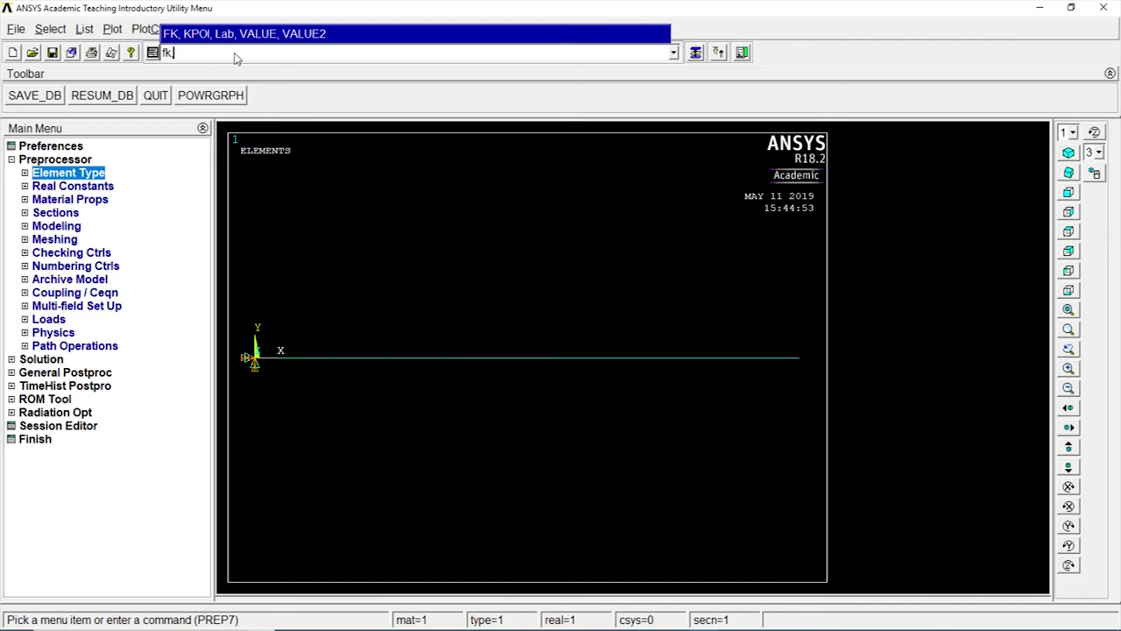
text(2)
text(,fy)
text(,-4000)
key(Return)
text(/)
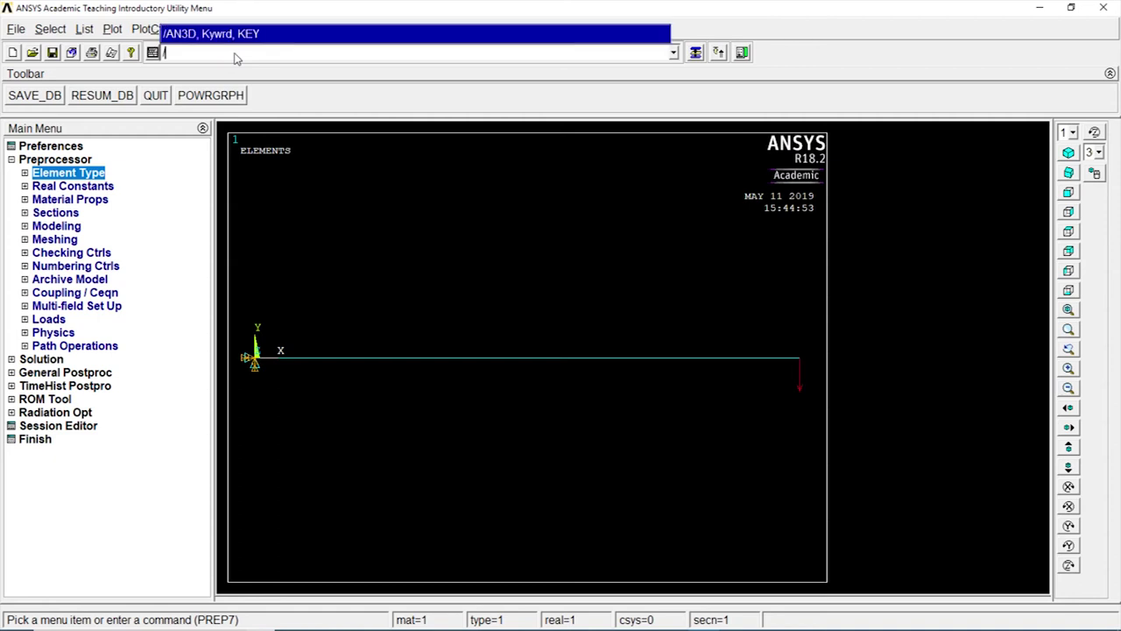
text(sol)
- Enter /solu, run solve, and close the 'Solution is done!' note
key(Return)
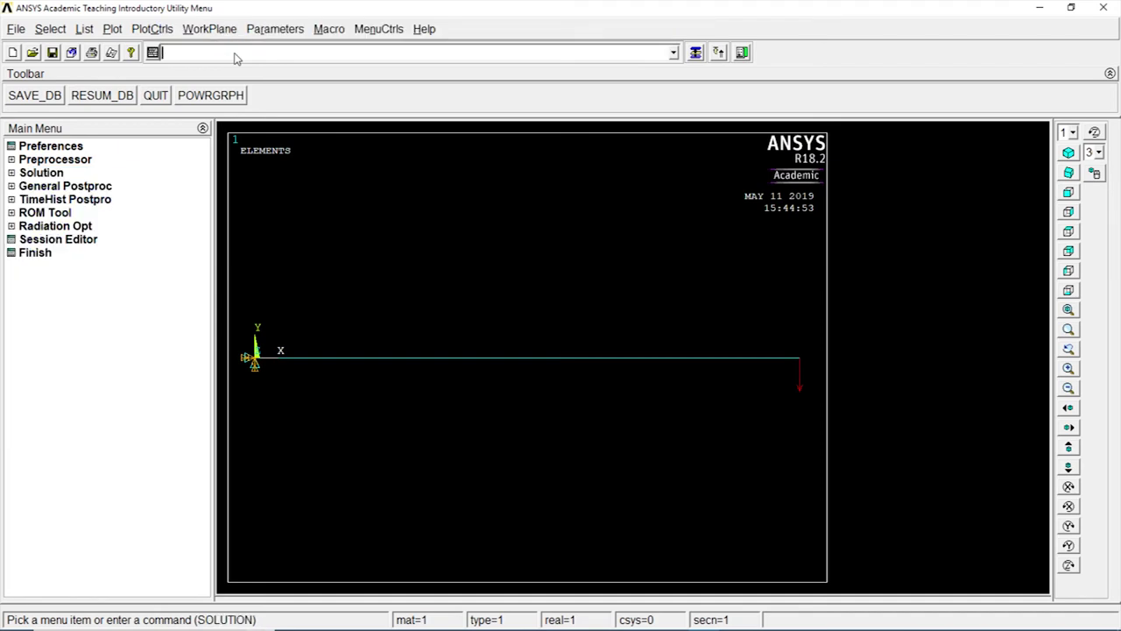
text(solve,)
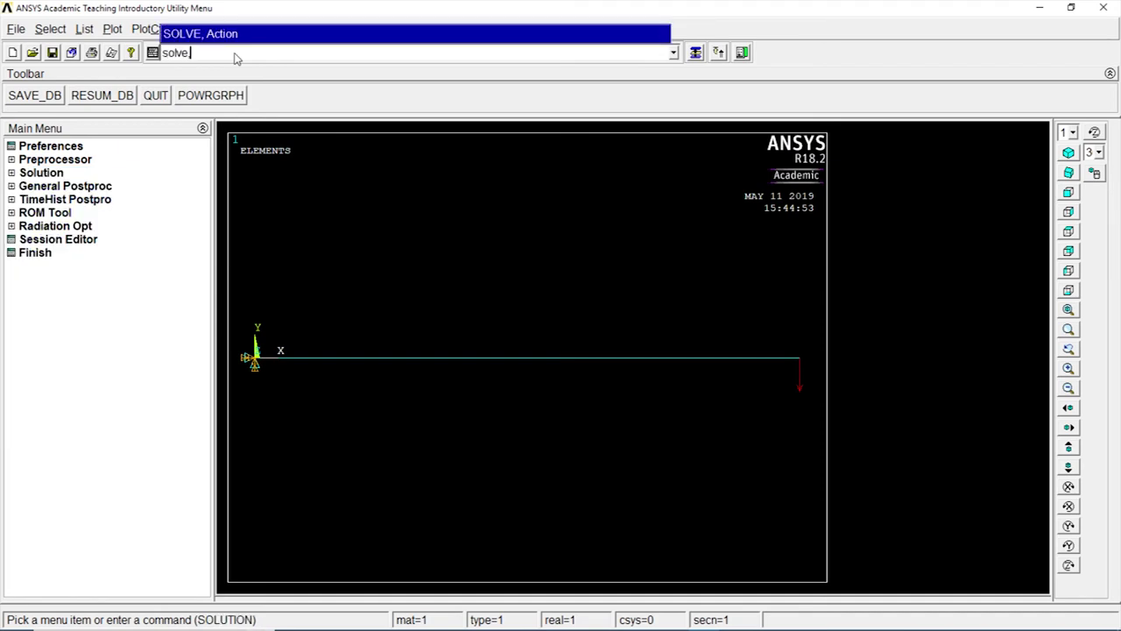
text(1)
key(Return)
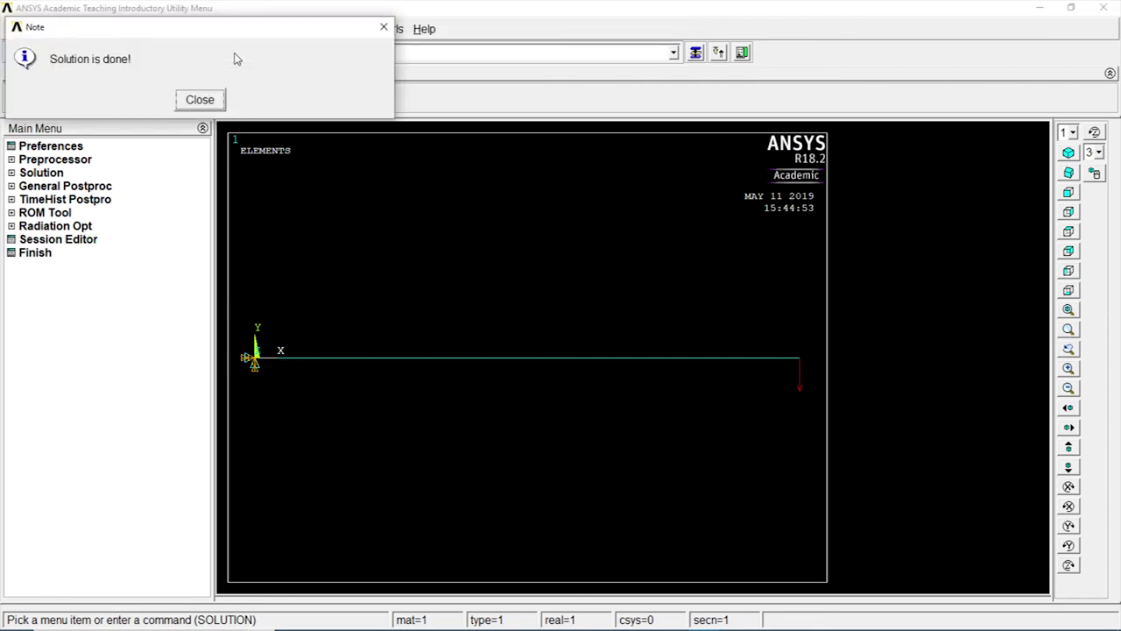
click(221, 100)
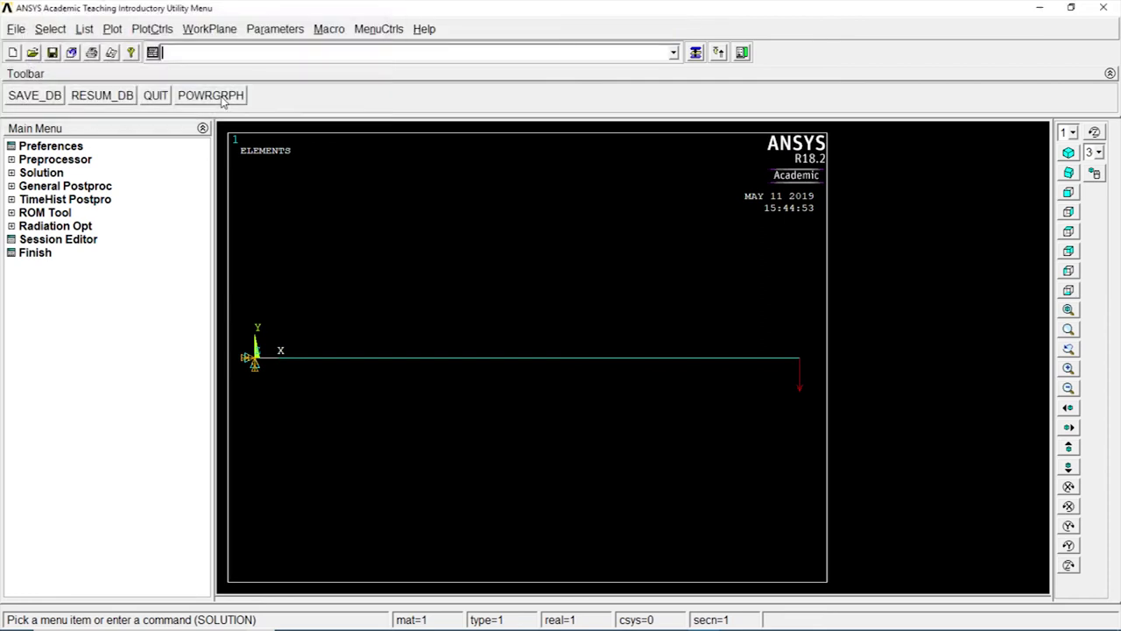
- Contour the nodal Y-component of displacement, showing -14.6543 at the beam tip
click(44, 187)
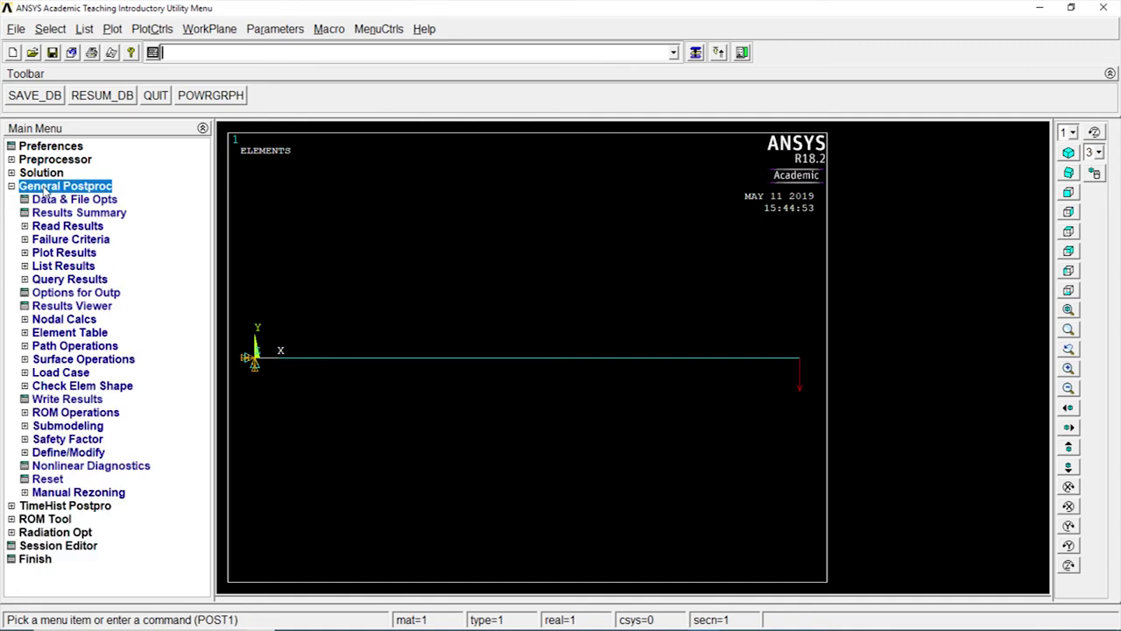
click(65, 253)
click(82, 282)
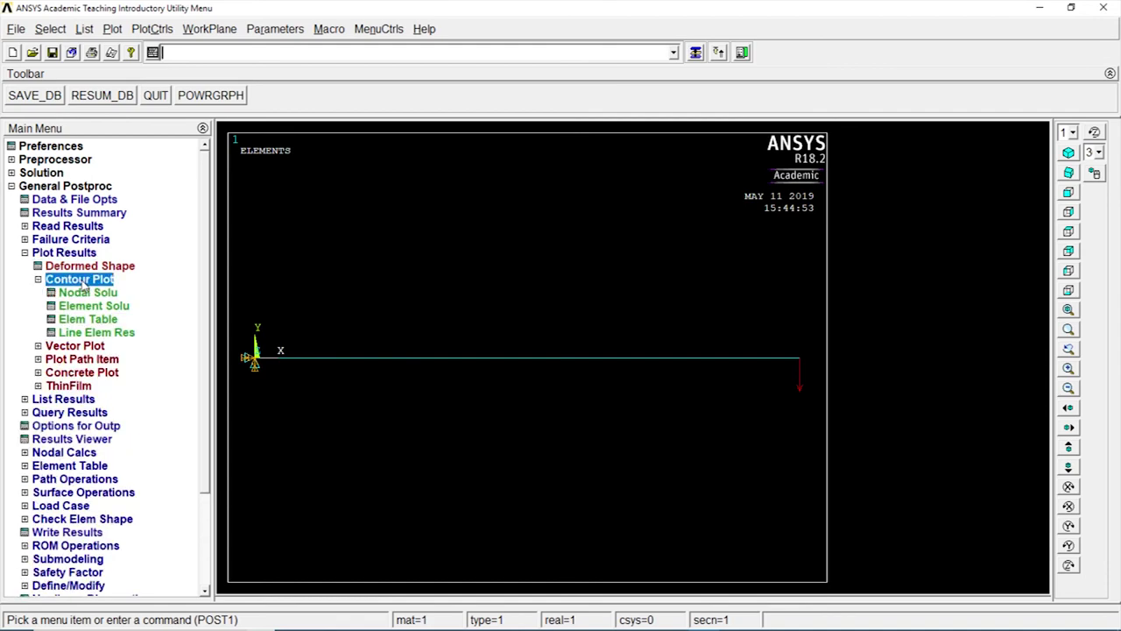
click(88, 292)
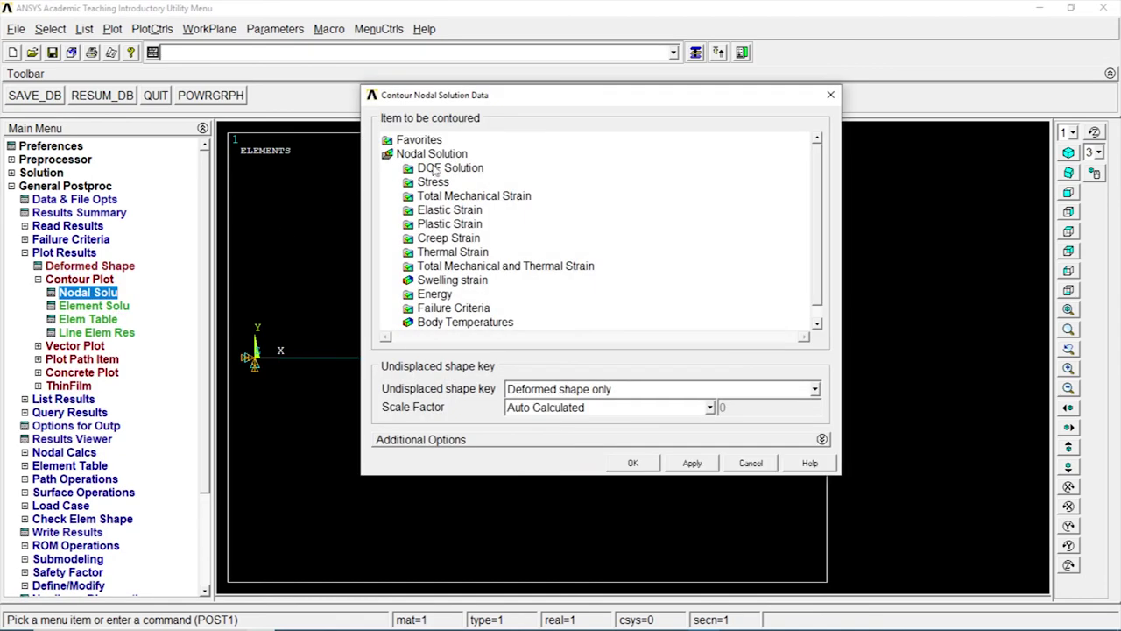
double_click(436, 169)
click(472, 198)
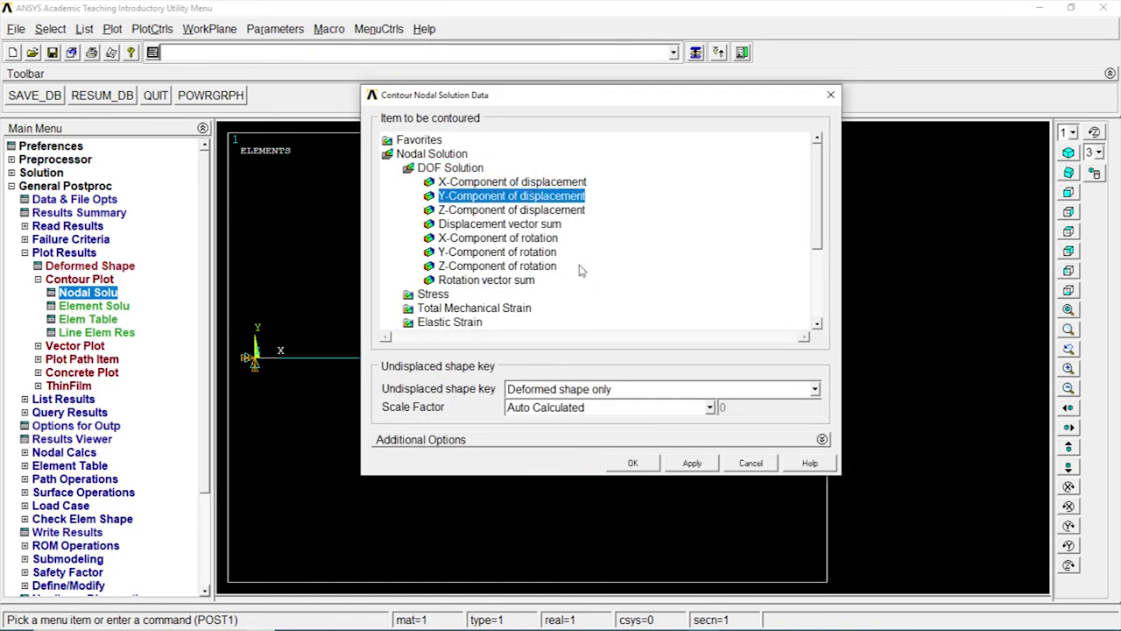
click(632, 462)
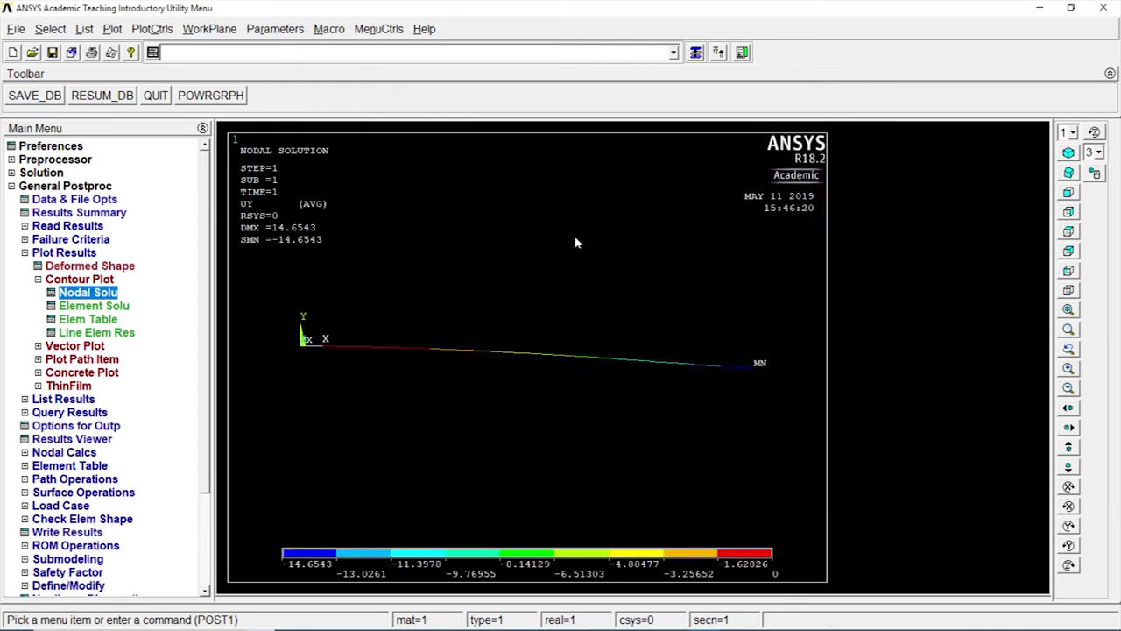
- Turn on /ESHAPE so the beam elements render with their rectangular cross-section
click(155, 26)
mouse_move(156, 119)
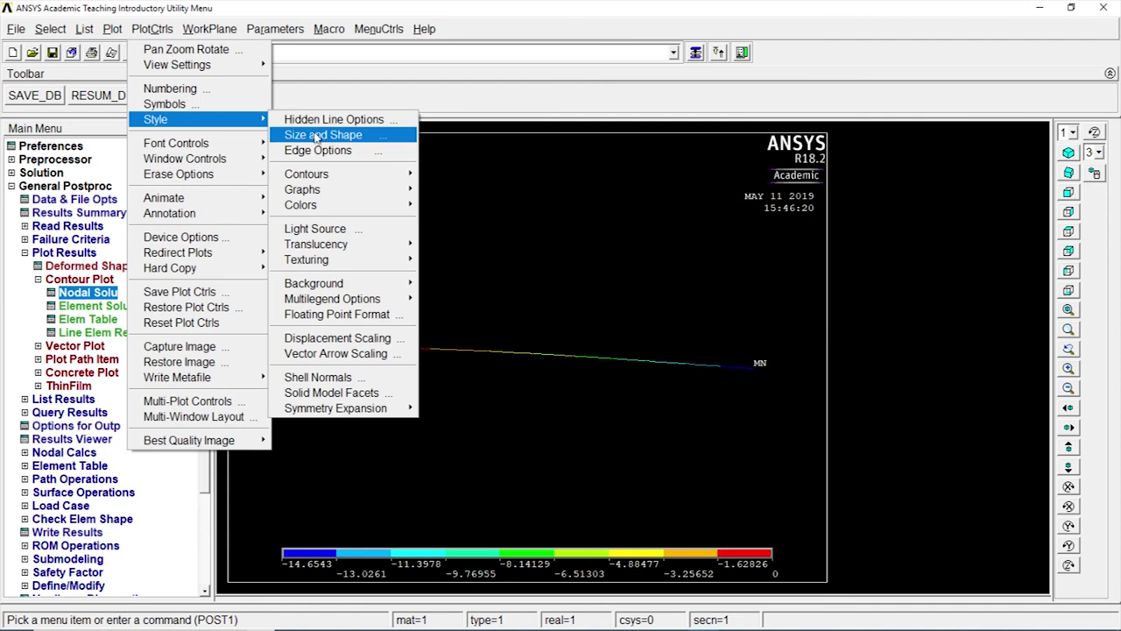
click(318, 136)
click(620, 167)
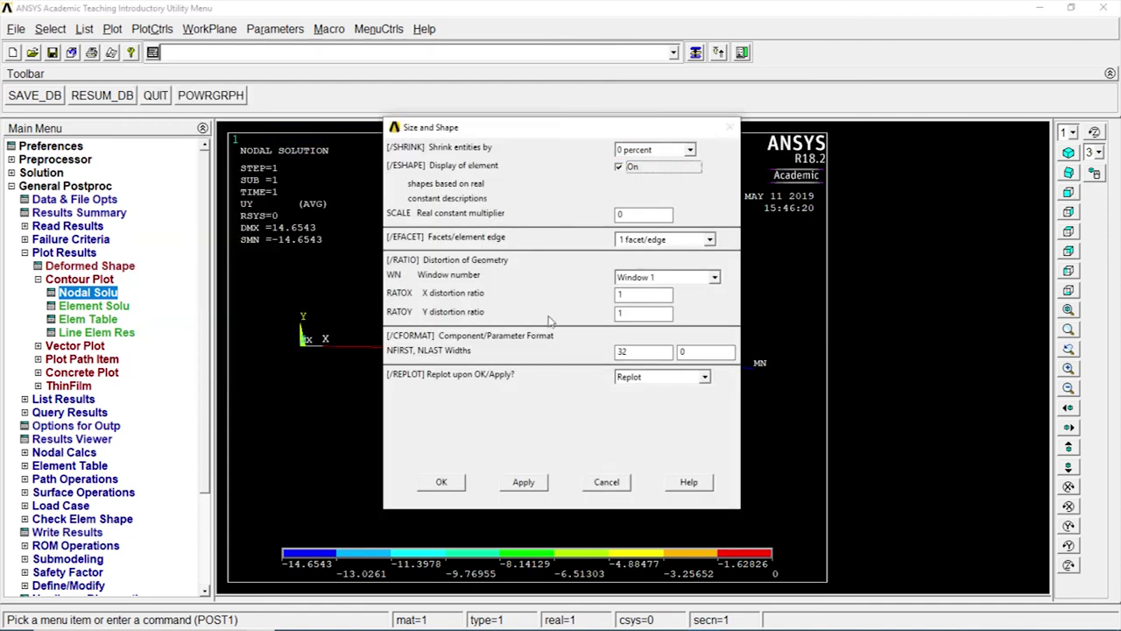
click(456, 480)
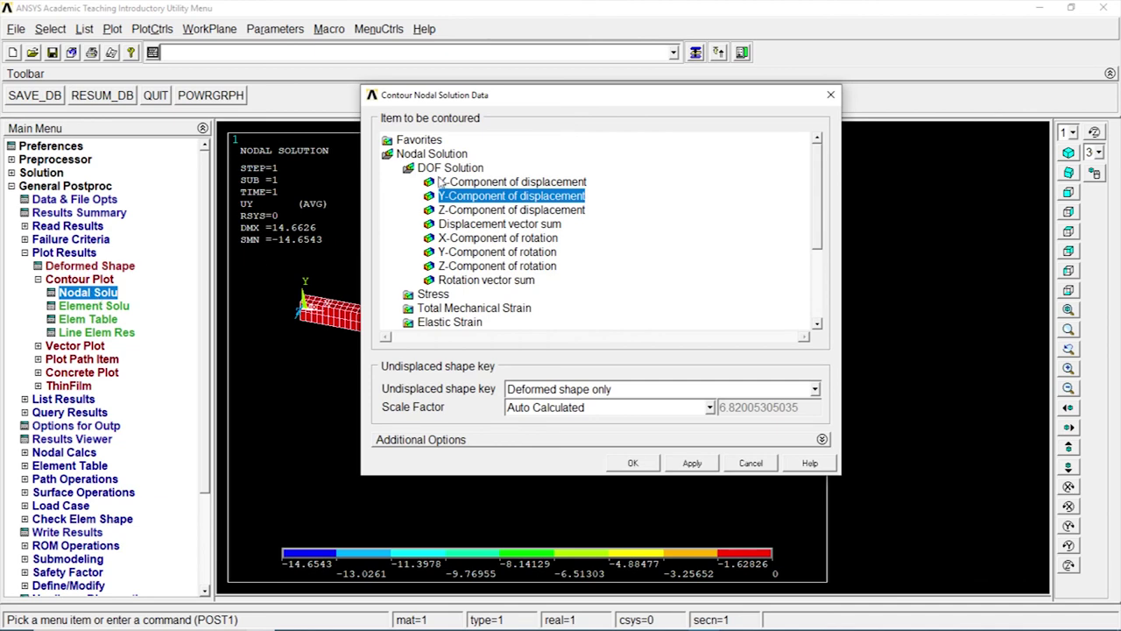
- Contour the nodal von Mises stress on the shaped beam, peaking near 98.15 at the fixed end
click(435, 294)
drag(814, 208, 815, 245)
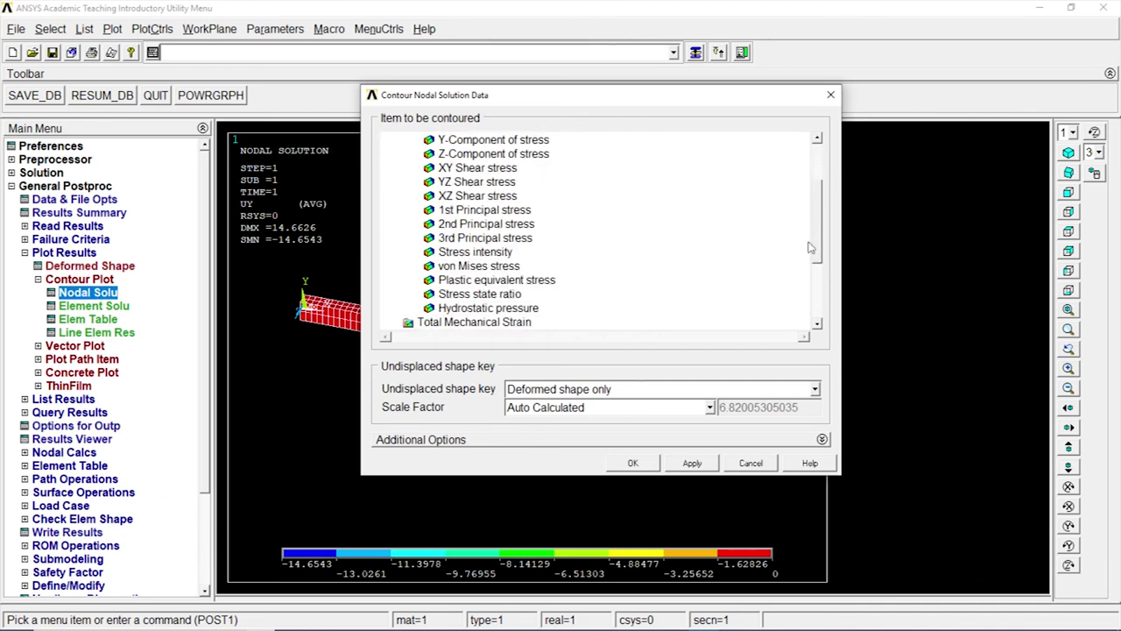
click(479, 253)
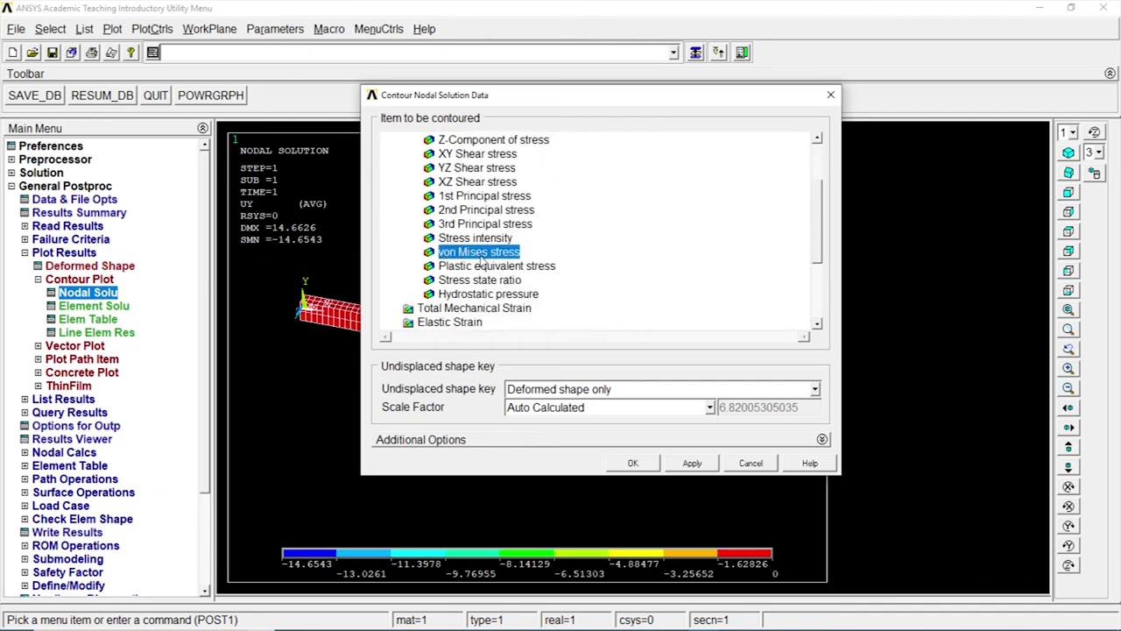
click(638, 462)
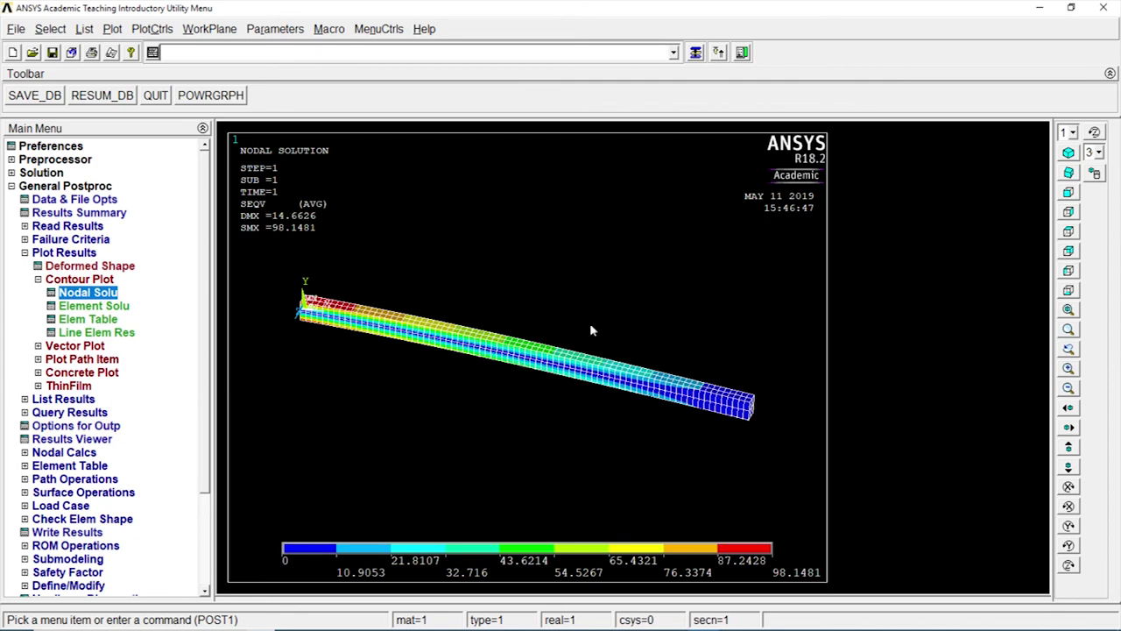